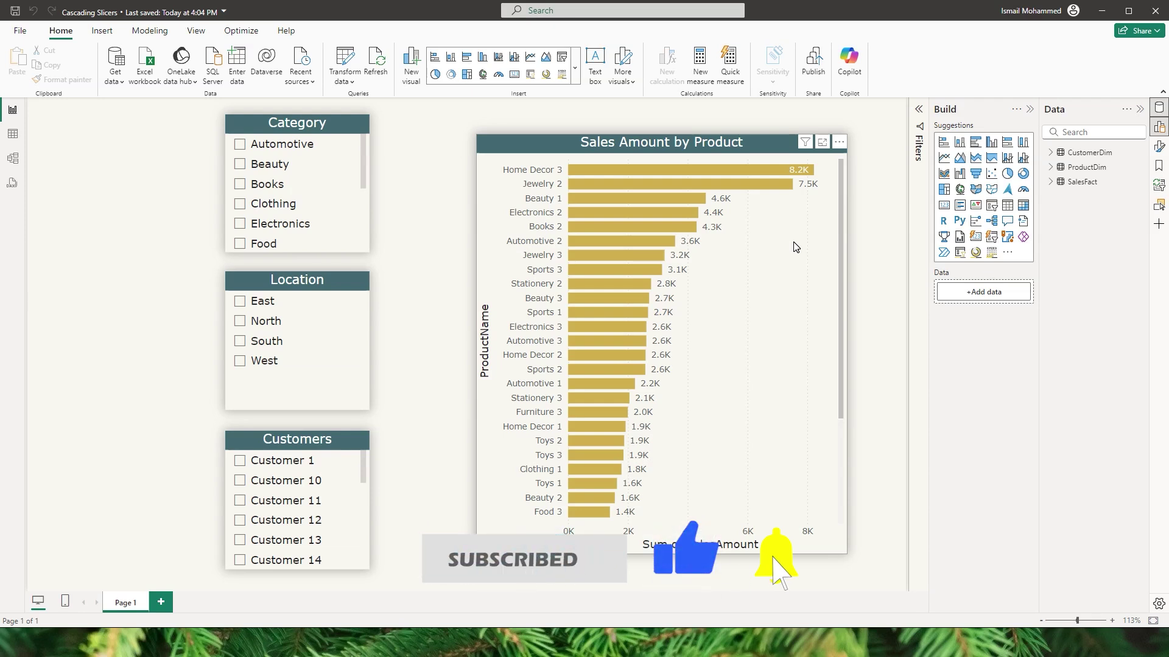
Tick Beauty in the Category slicer so only Beauty 1, 2 and 3 remain charted.
click(311, 193)
click(243, 170)
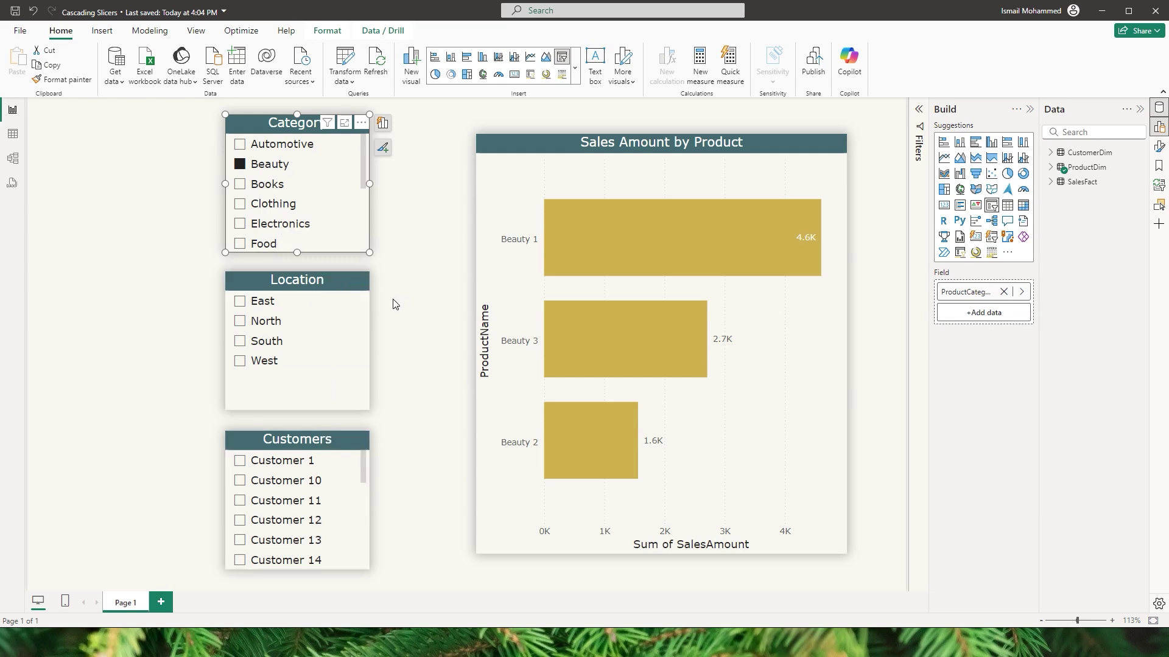
Set the SalesFact–CustomerDim relationship's cross-filter direction to Both.
click(15, 167)
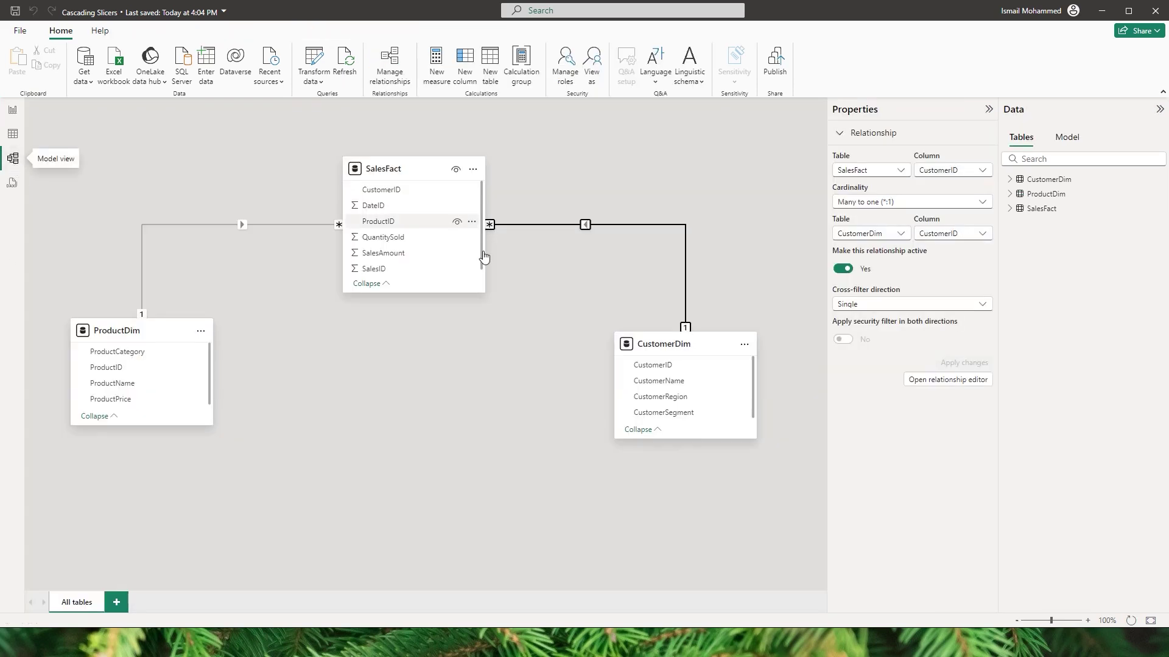
double_click(586, 225)
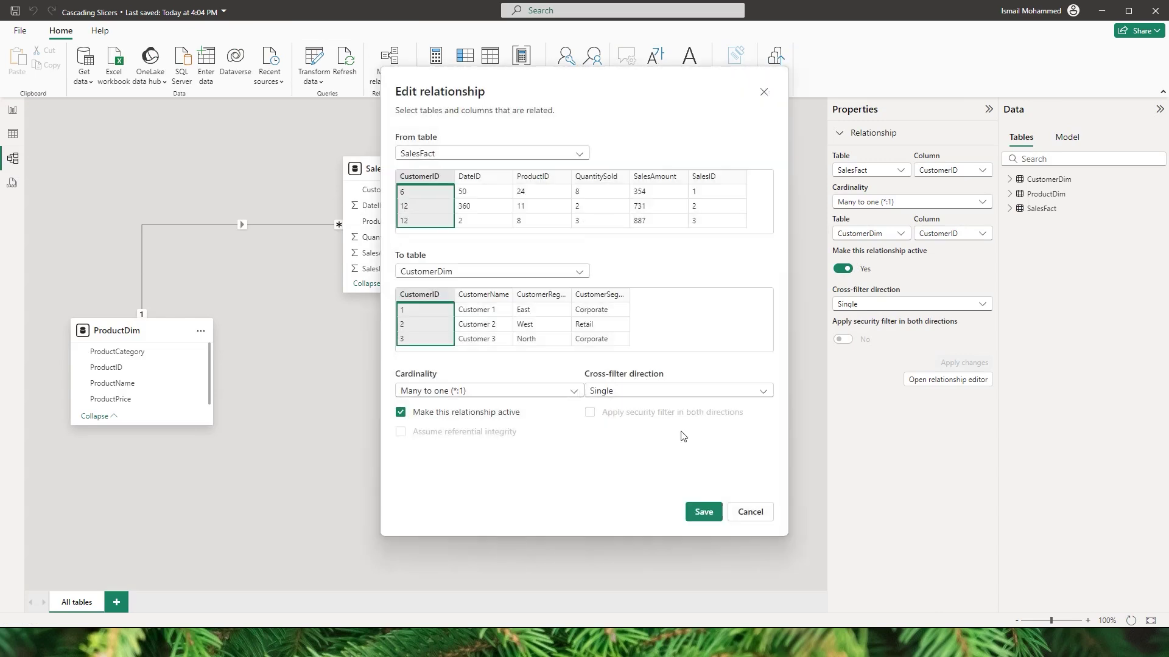
click(625, 399)
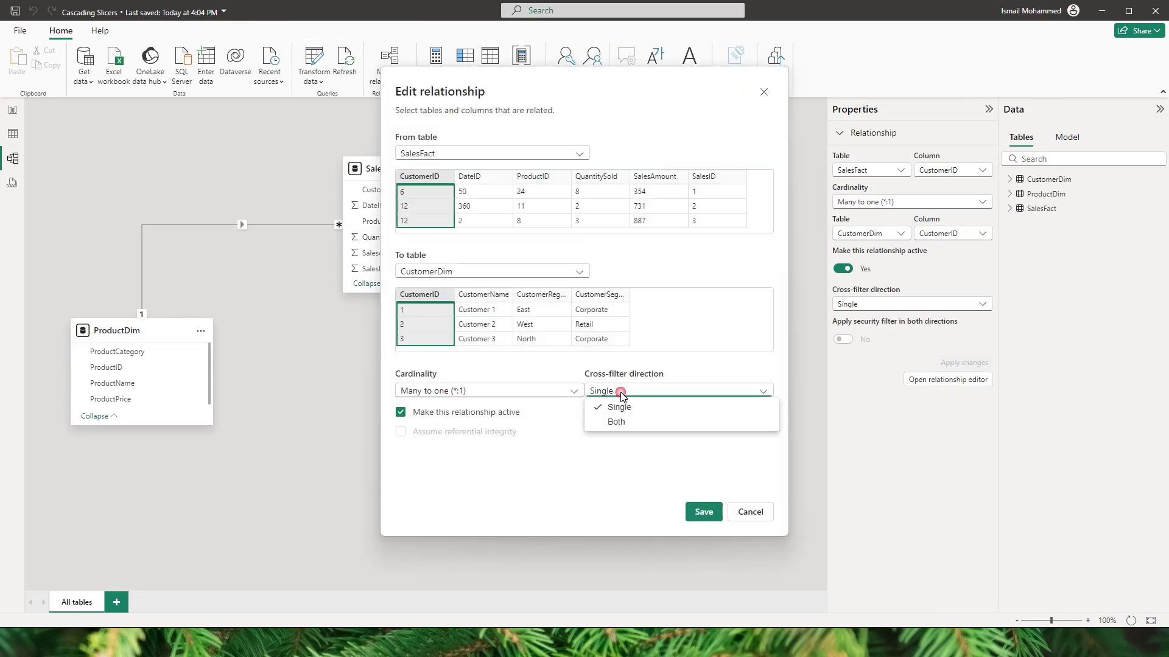
click(631, 426)
click(704, 512)
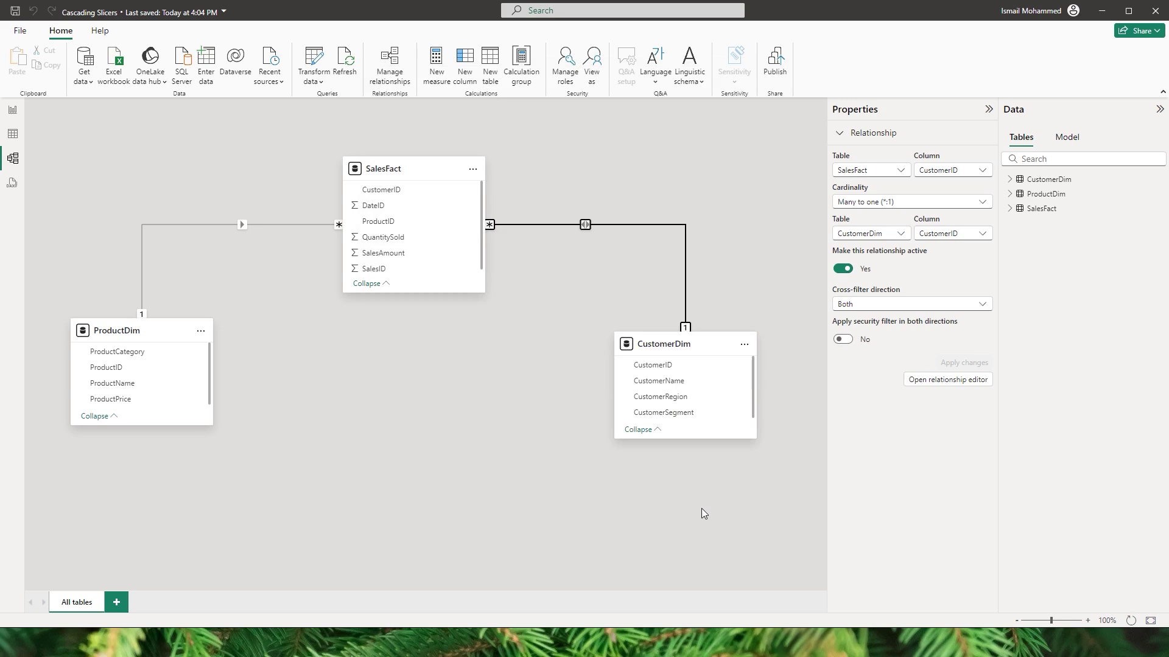
Set the SalesFact–ProductDim relationship's cross-filter direction to Both as well.
double_click(243, 231)
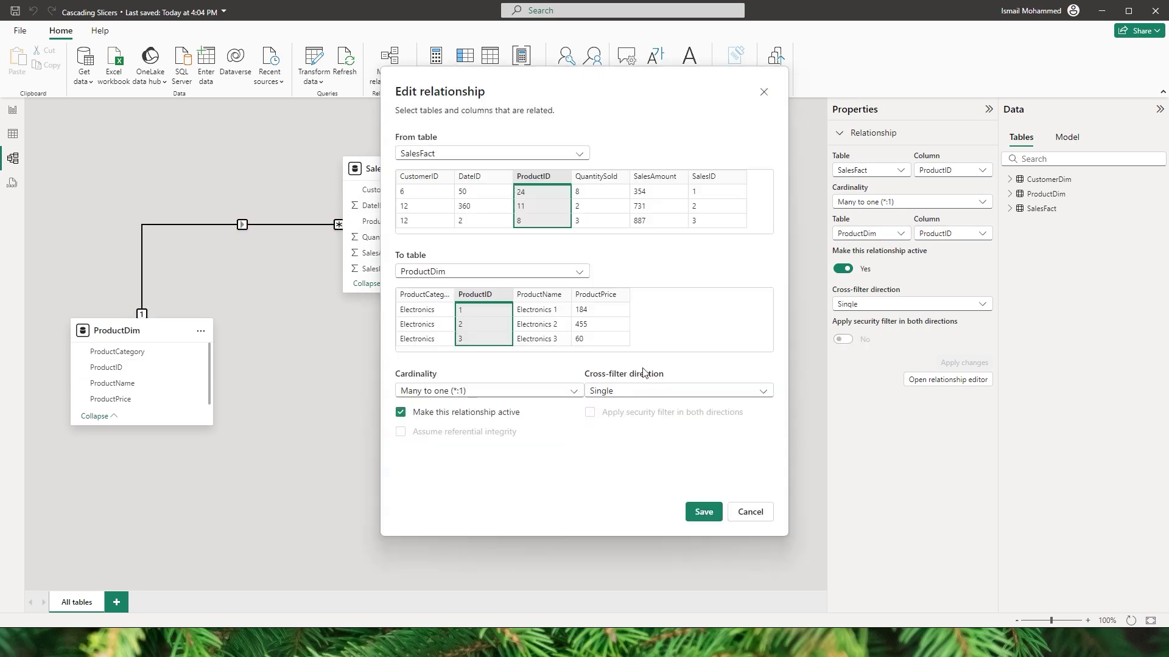
click(625, 397)
click(627, 424)
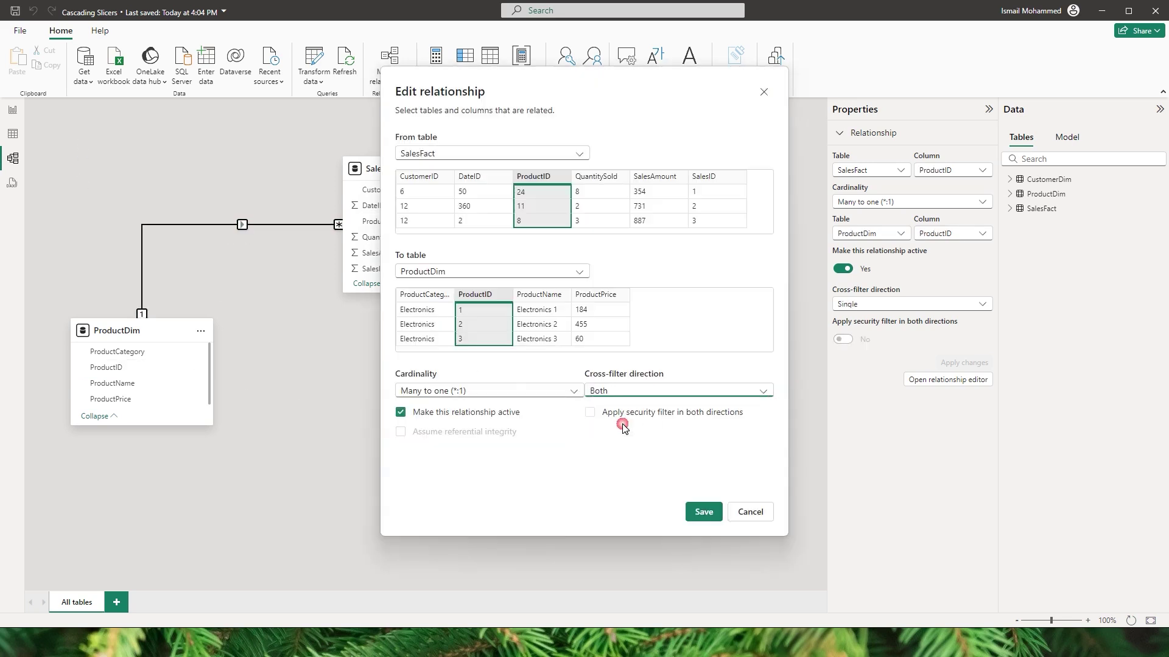
click(703, 511)
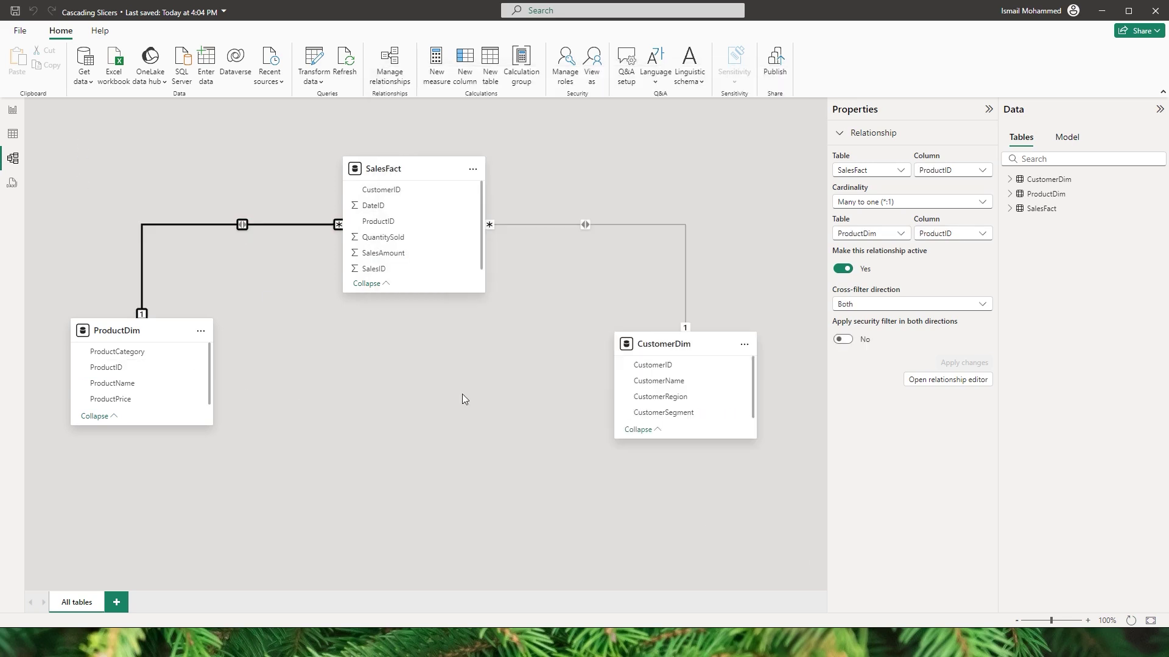
Back on the report page, switch the Category slicer selection to Books.
click(14, 112)
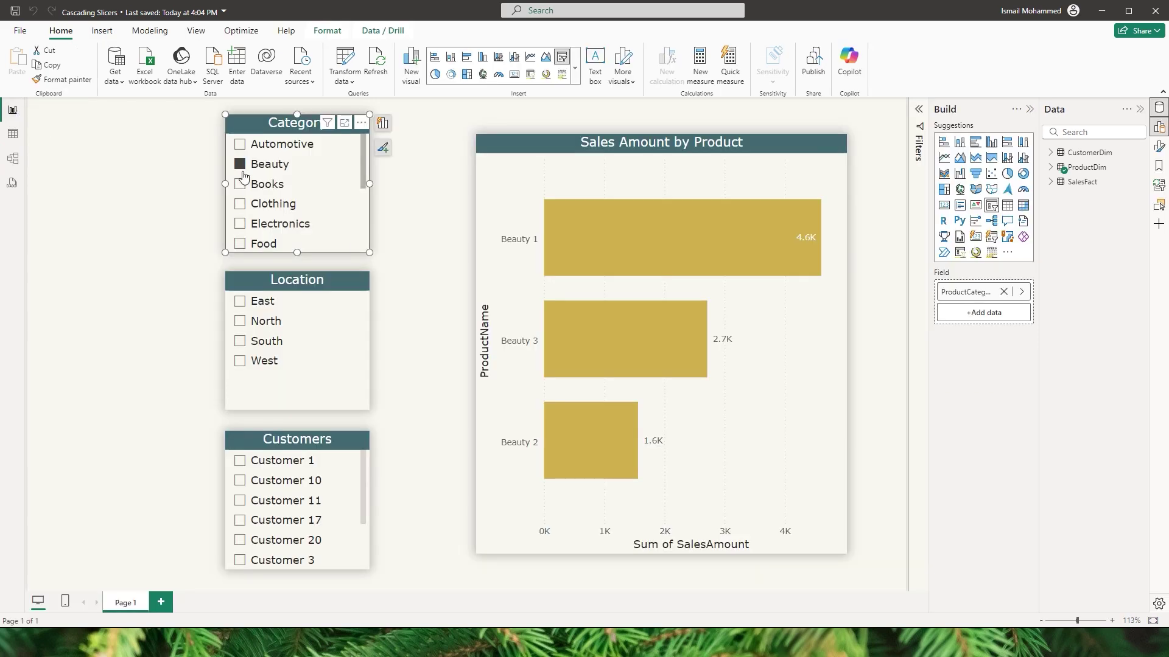
click(241, 184)
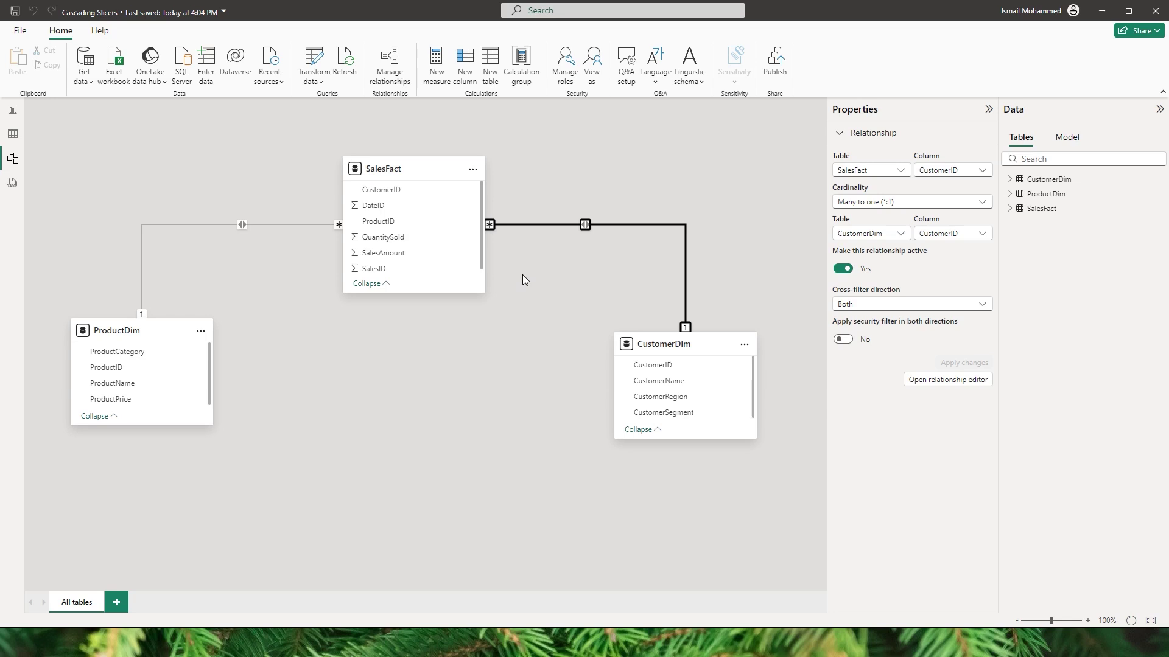
double_click(591, 227)
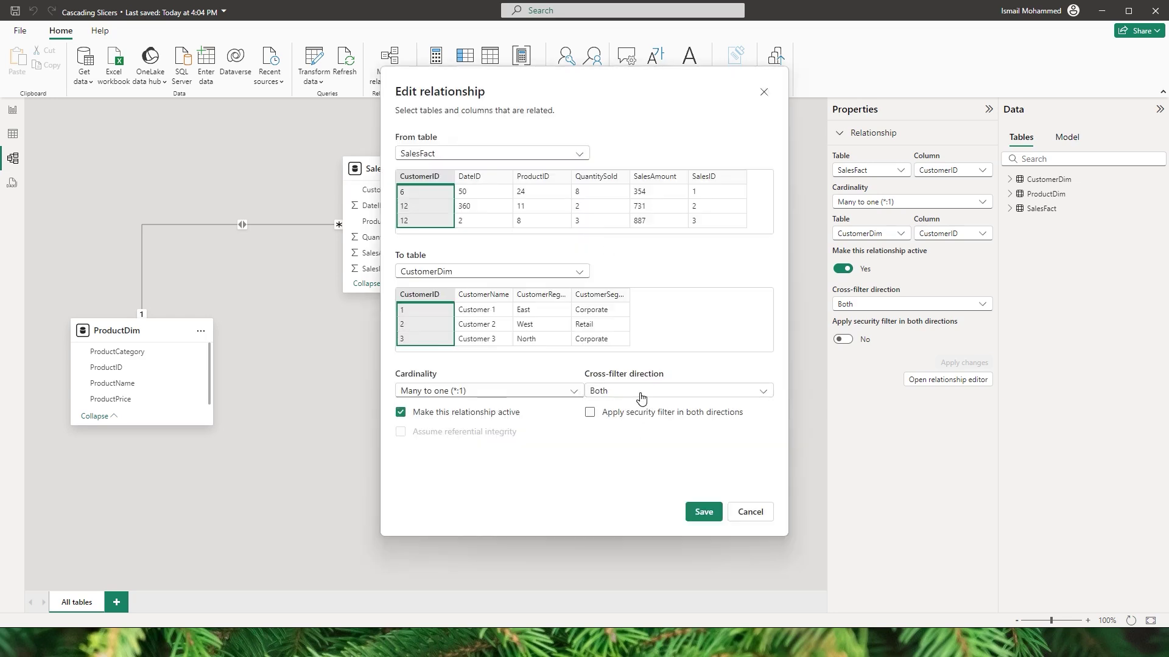
click(637, 392)
click(639, 426)
click(749, 512)
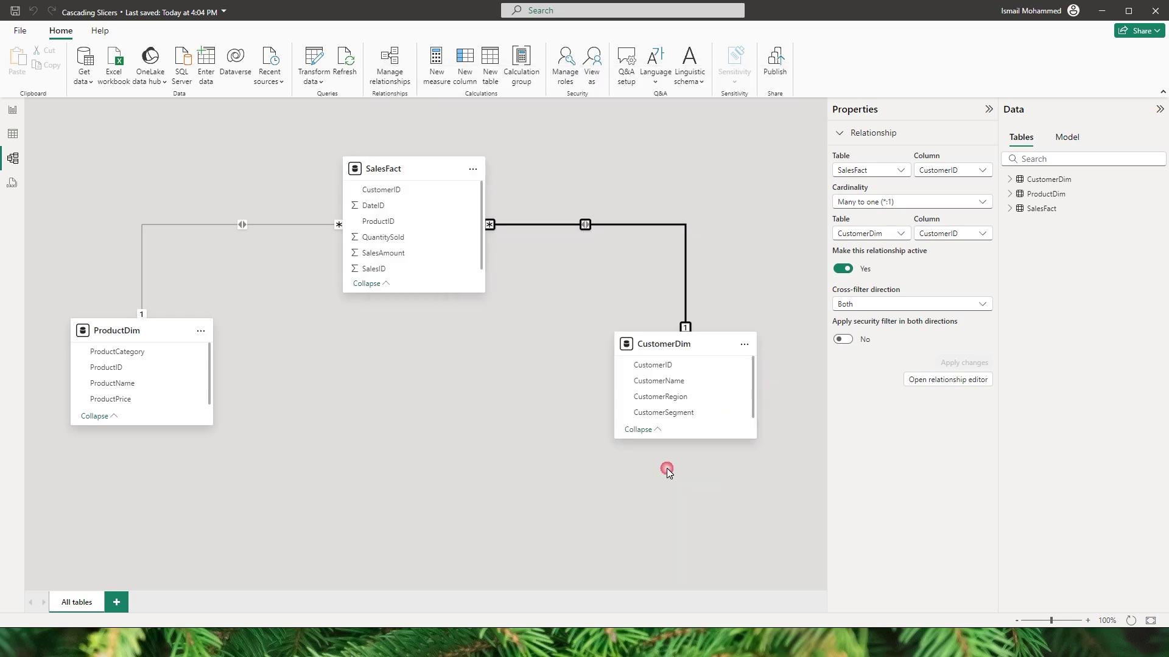
click(473, 353)
Set the SalesFact–CustomerDim relationship back to Single cross-filter direction.
double_click(584, 226)
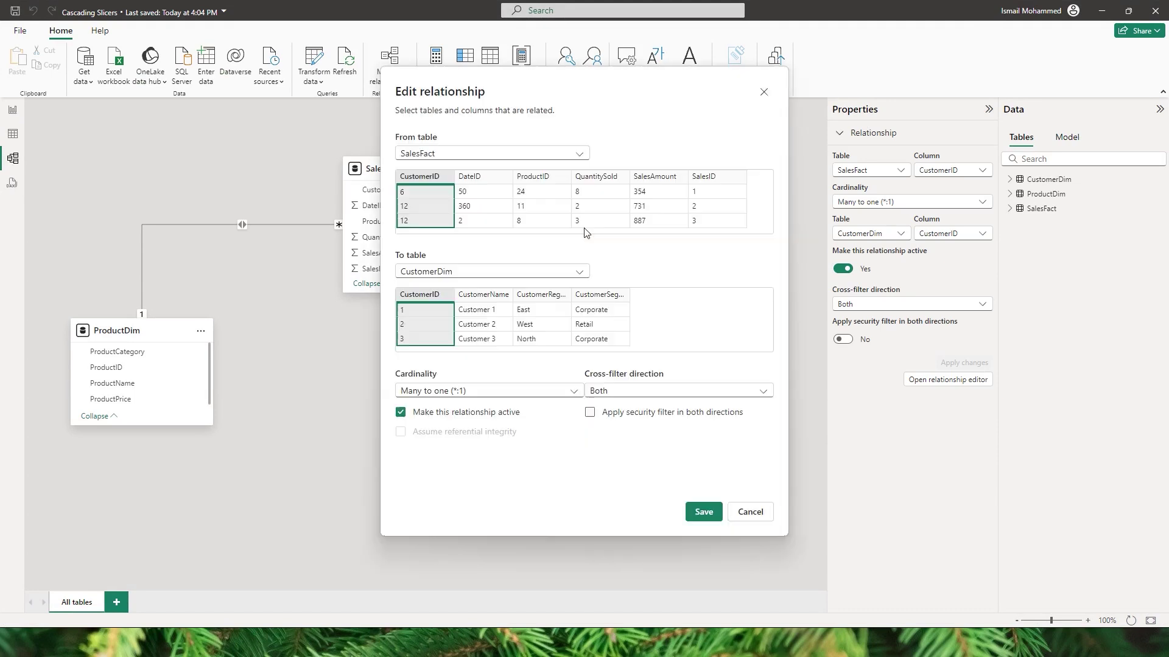
click(621, 396)
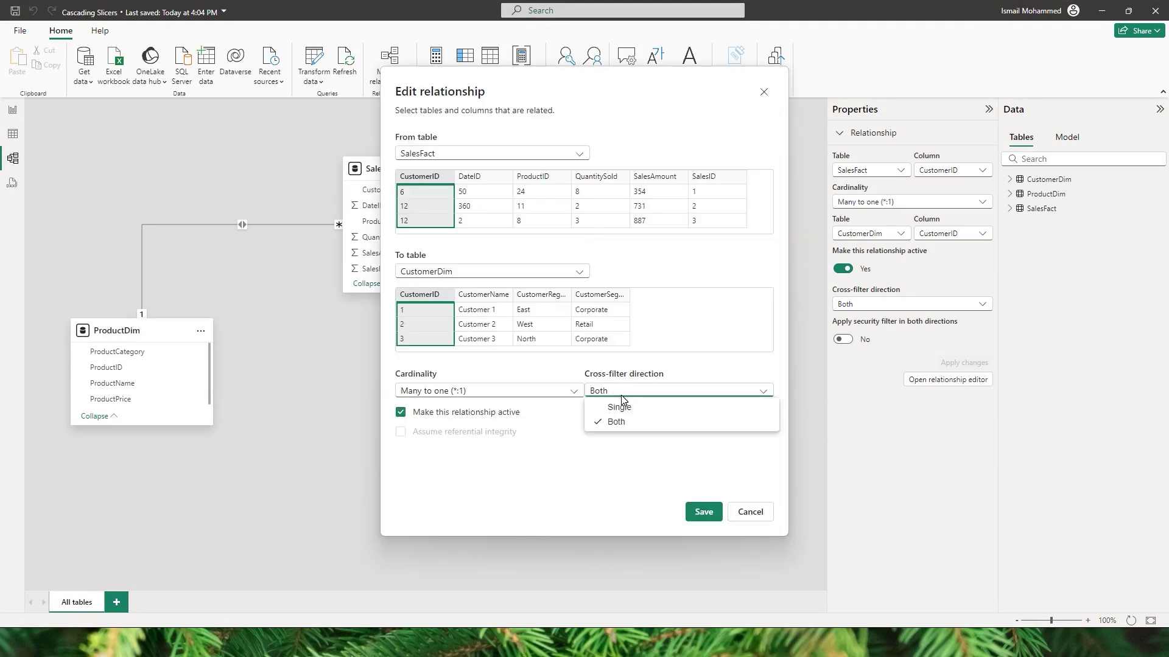
click(621, 407)
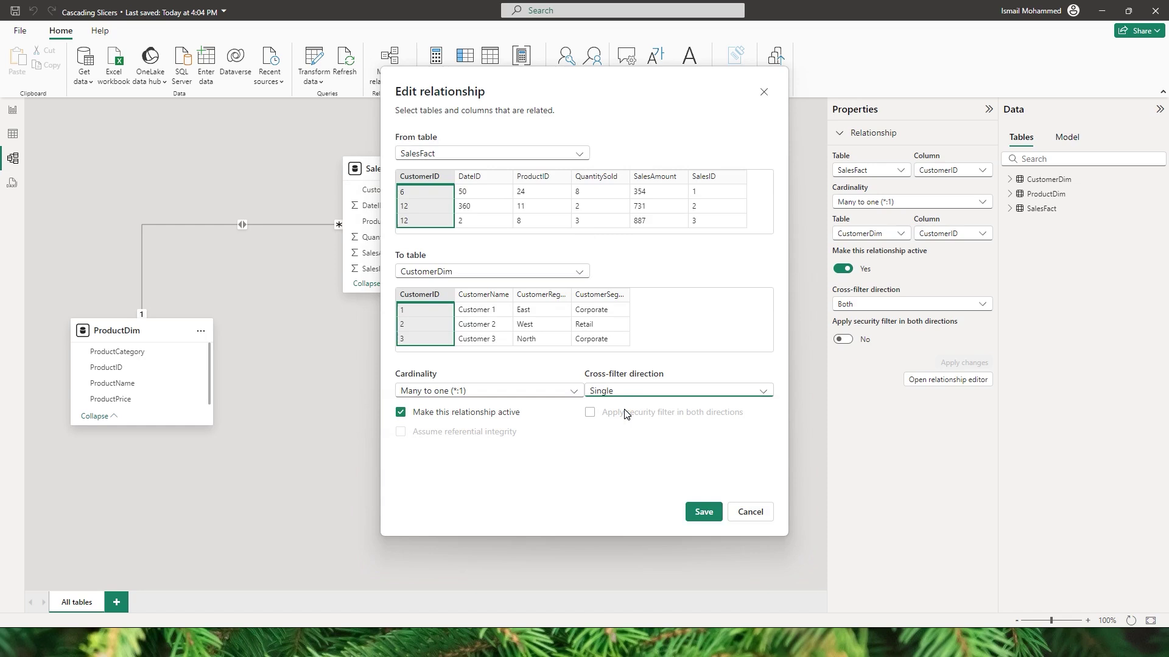
click(702, 506)
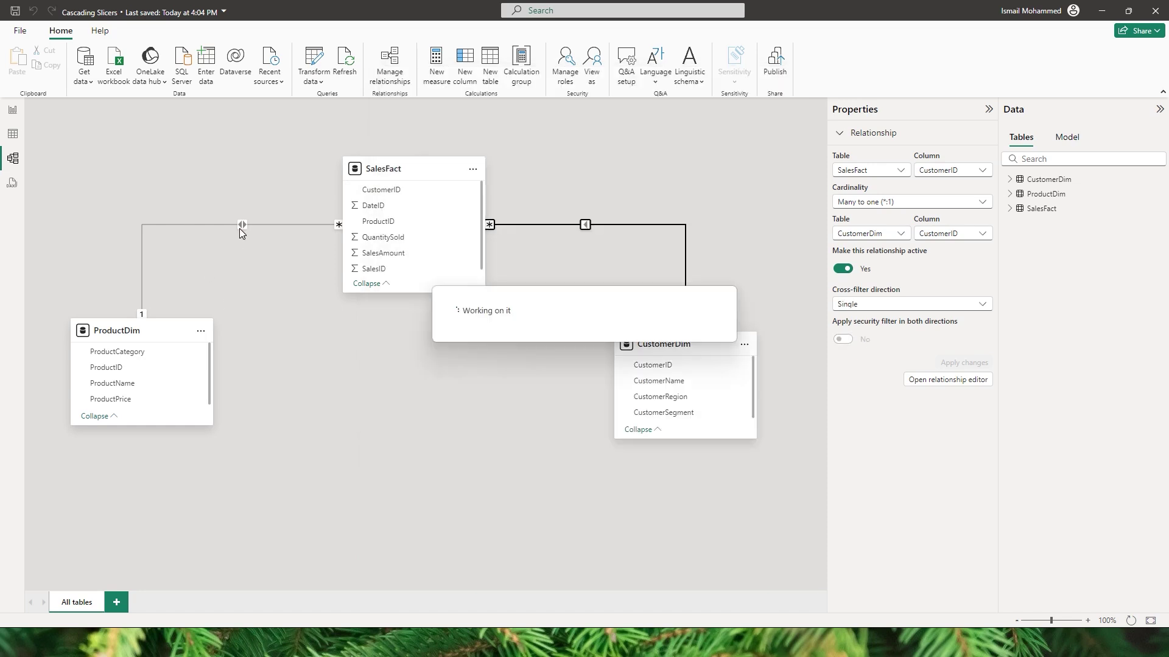
Set SalesFact–ProductDim back to Single as well and return to the report page.
double_click(242, 225)
click(627, 392)
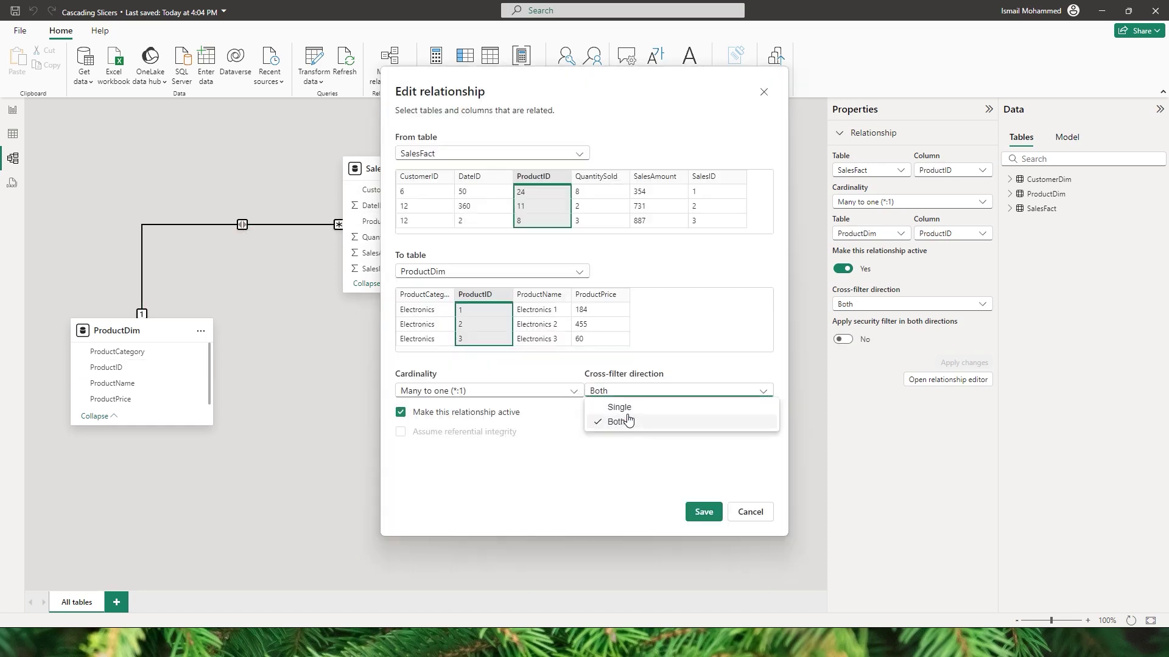
click(621, 406)
click(704, 512)
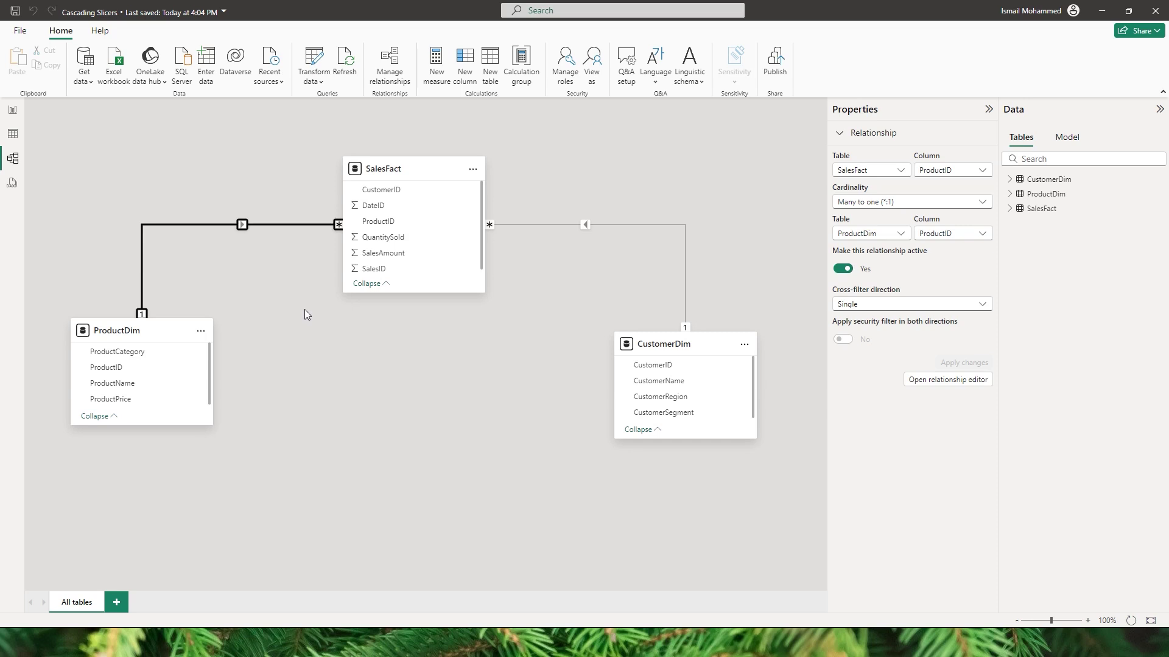
click(18, 115)
click(256, 221)
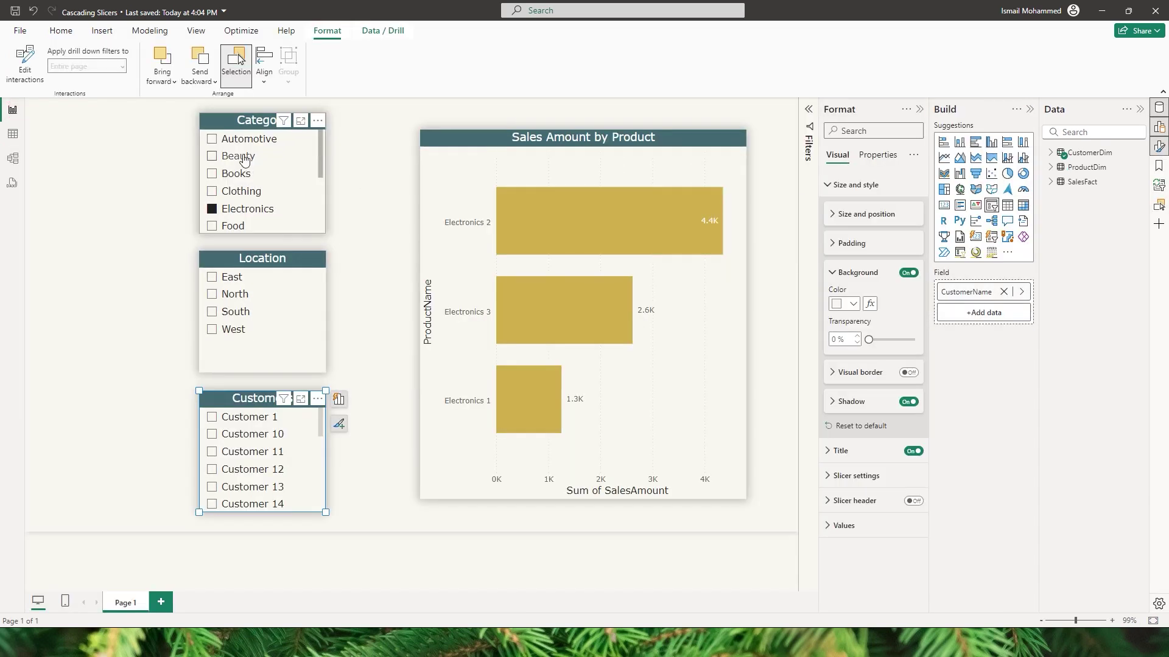
click(242, 158)
click(241, 175)
click(241, 192)
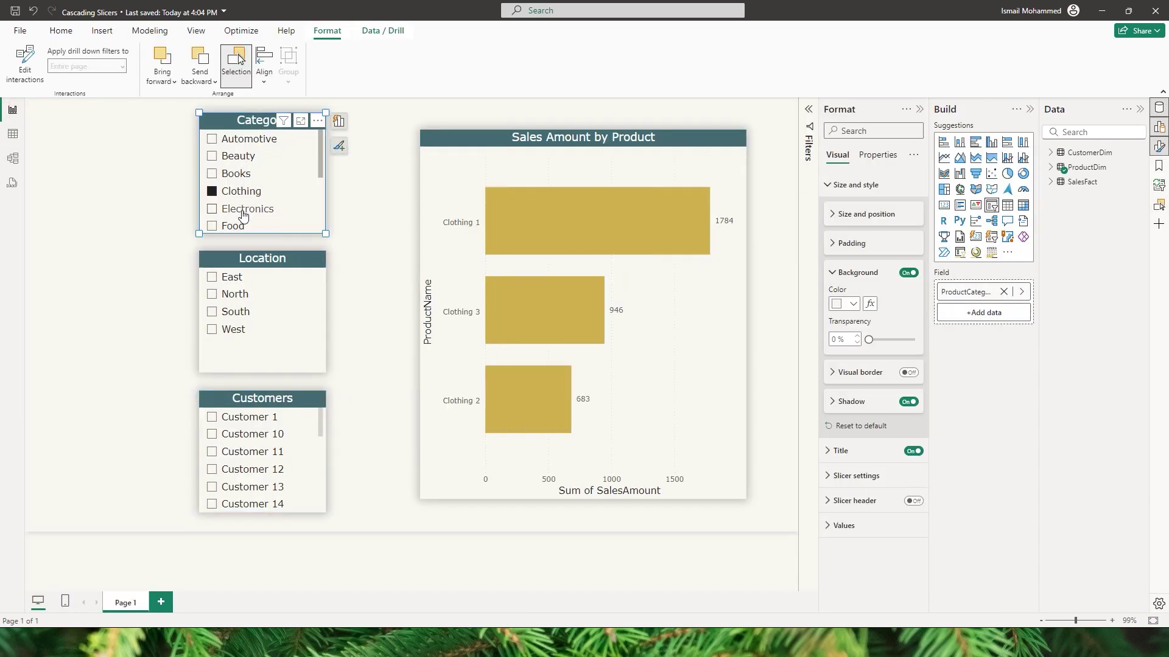
click(244, 215)
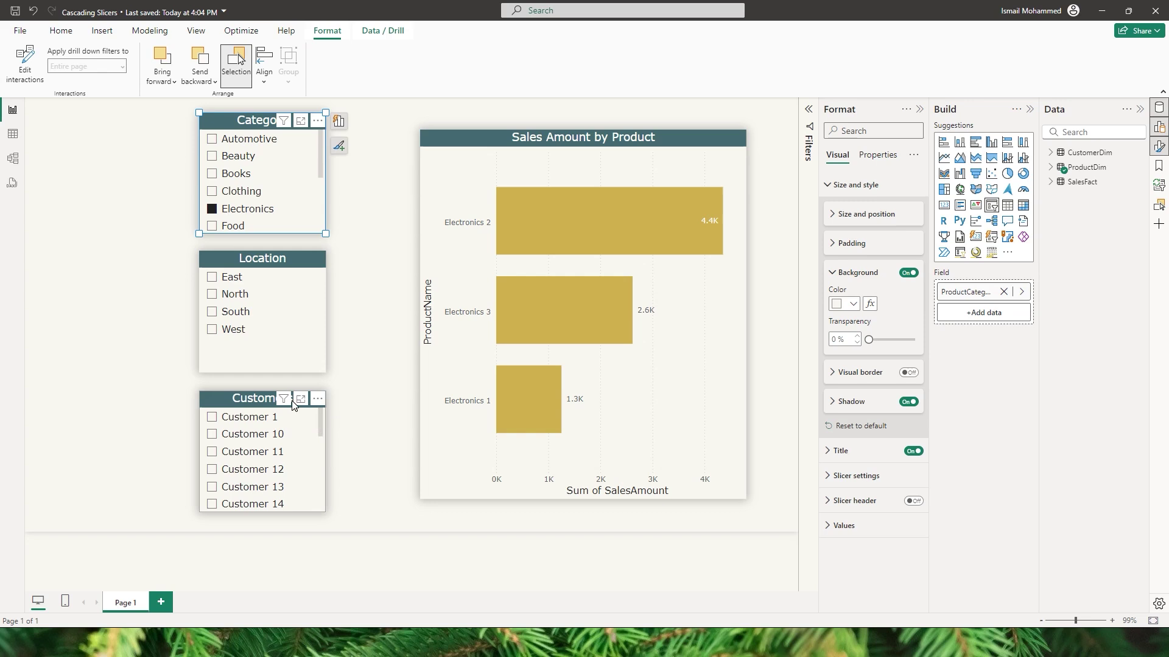
click(164, 278)
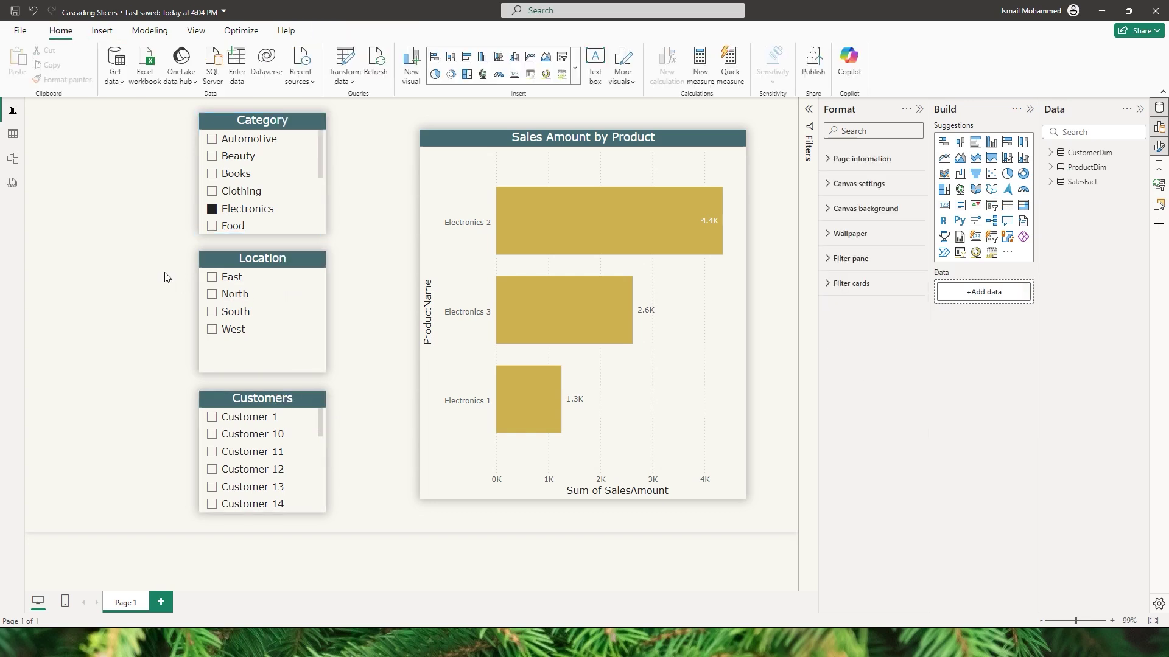
Create a new measure in SalesFact named Cascading_Filter.
click(1140, 181)
click(1095, 196)
text(Ca)
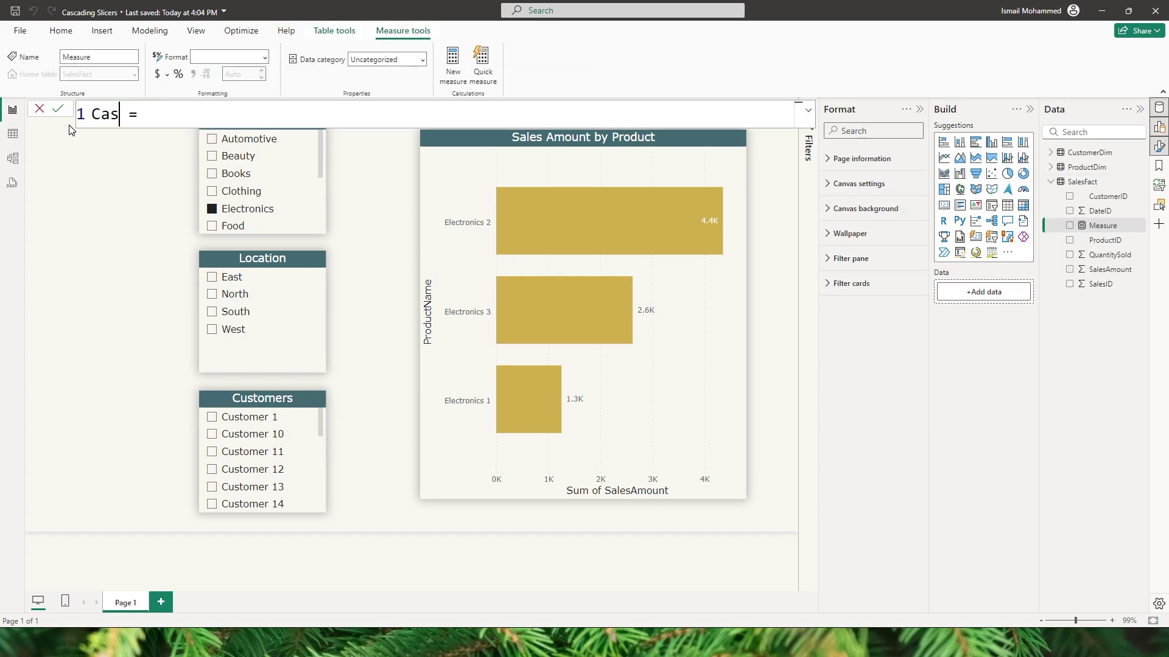
text(scading_Fi)
key(BackSpace)
key(BackSpace)
text(_Filter)
click(293, 125)
Define it as NOT(ISEMPTY(SalesFact)) and place it on the canvas as a card.
text(NOT)
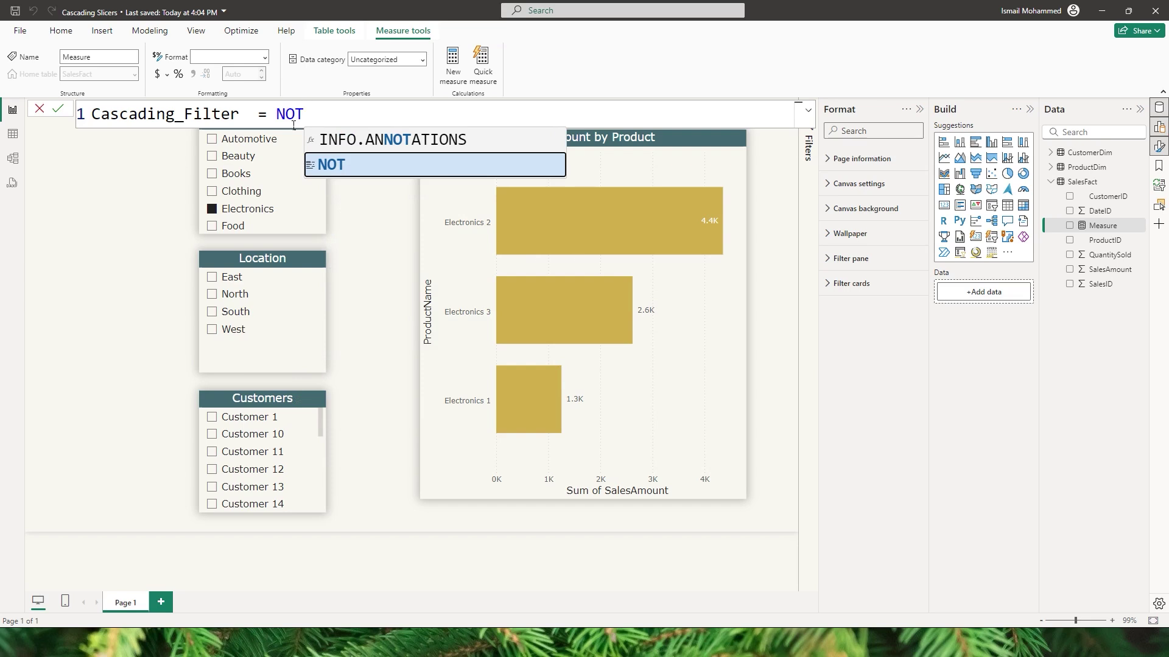
text(()
text(isem)
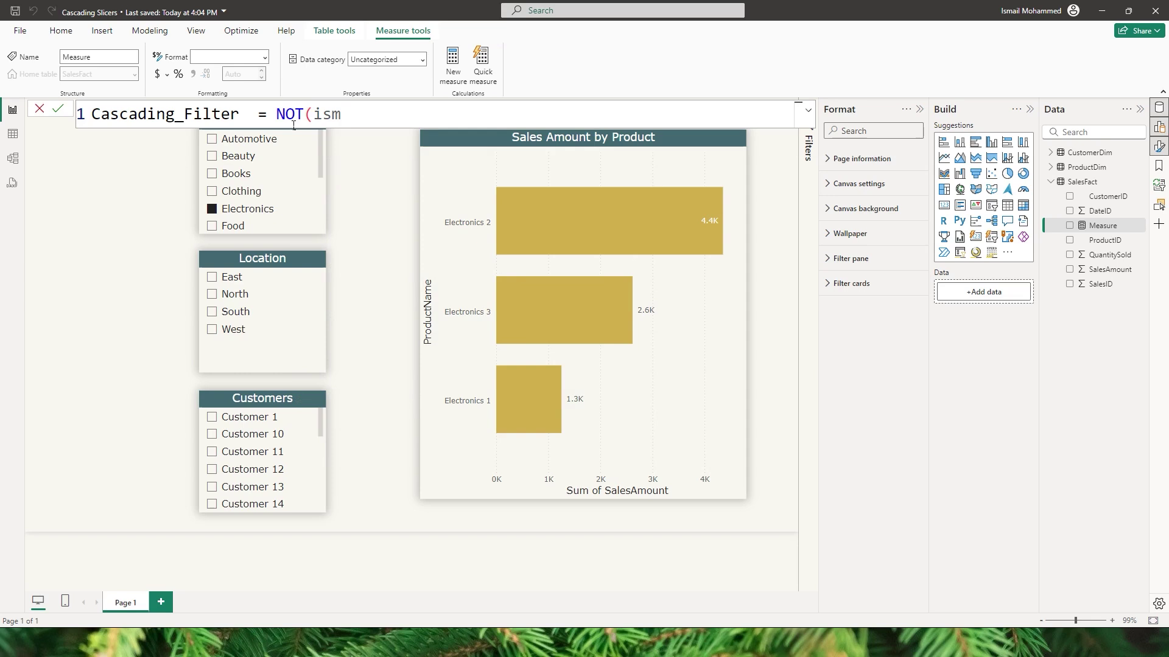
key(BackSpace)
text(em)
key(Tab)
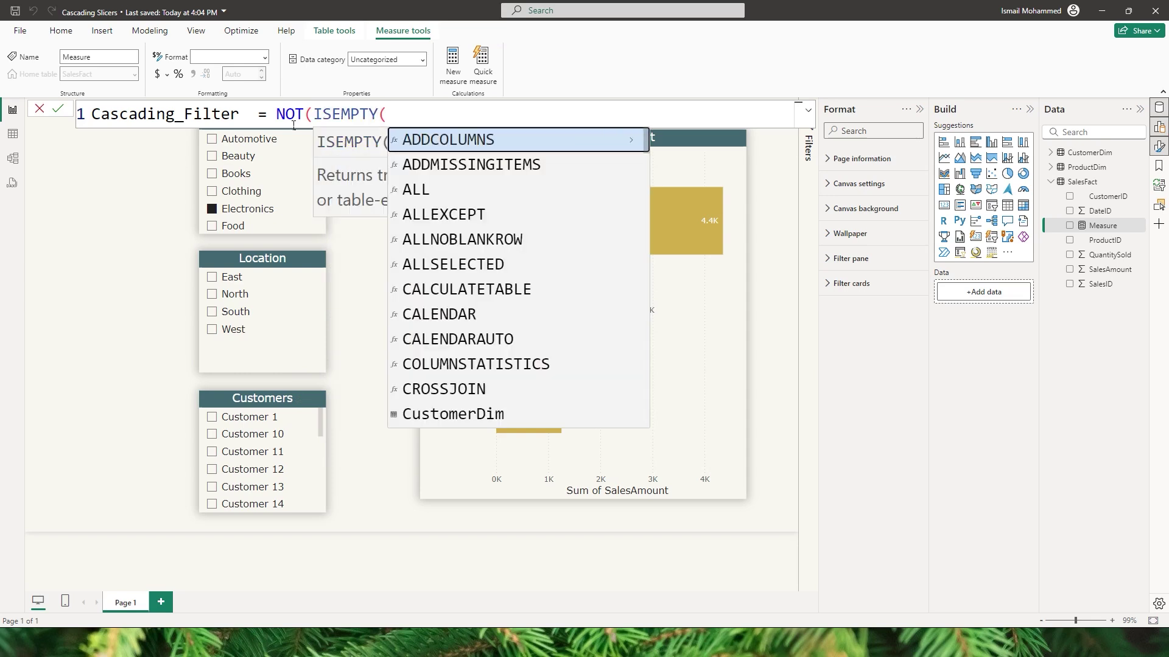
text(sale)
key(Tab)
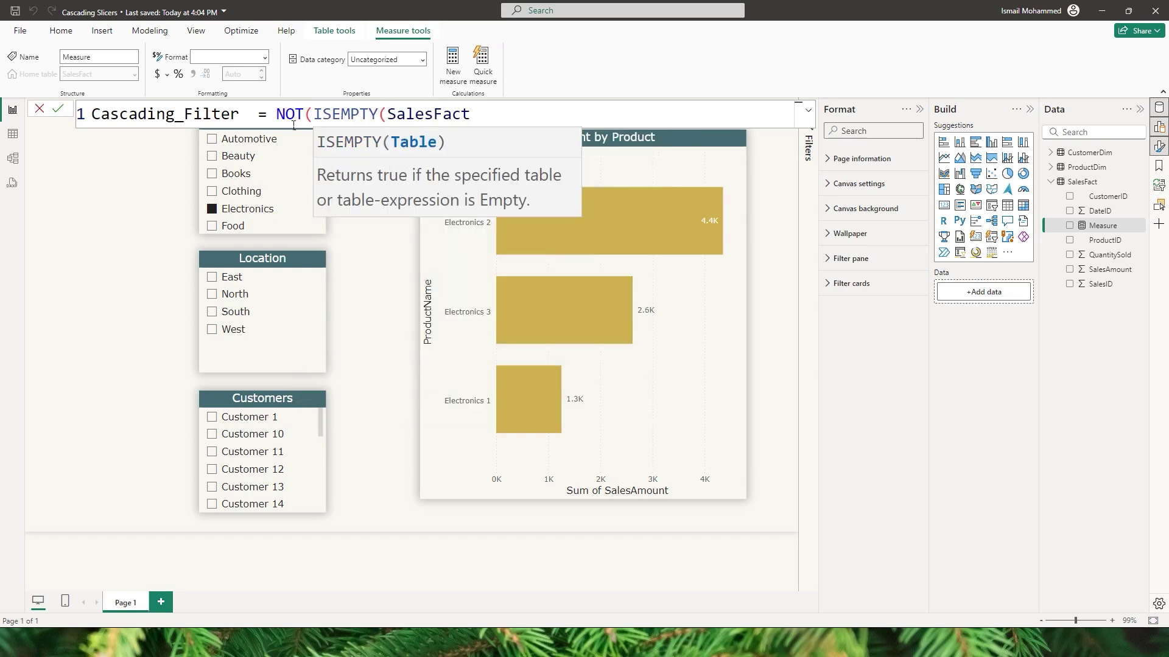
text())
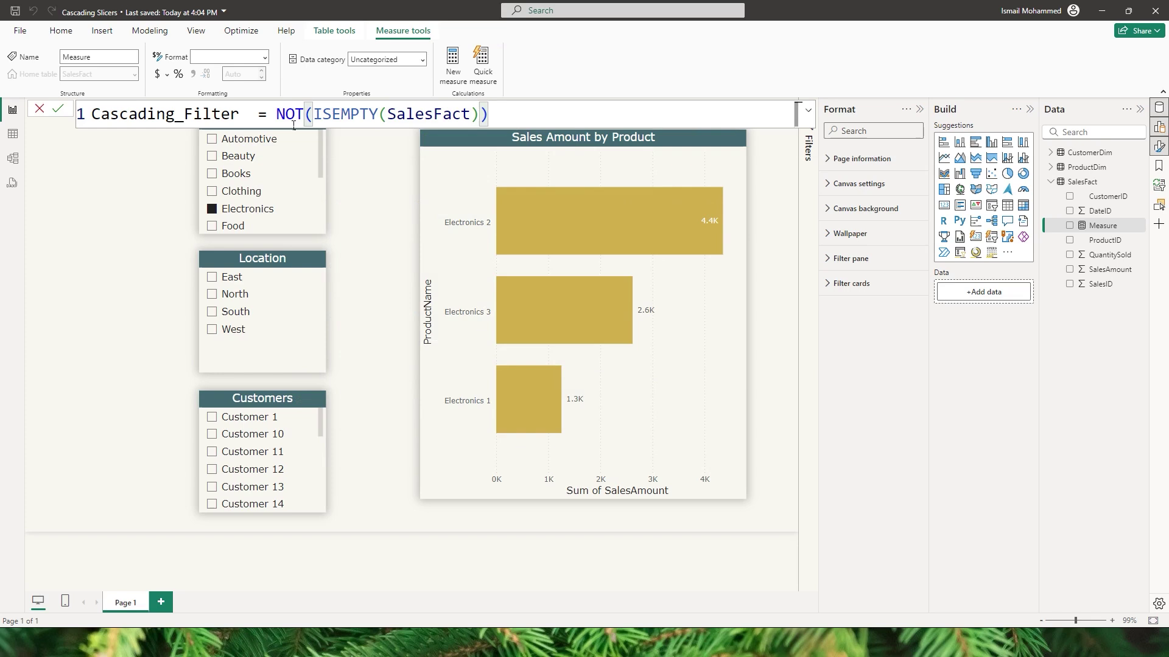
key(Return)
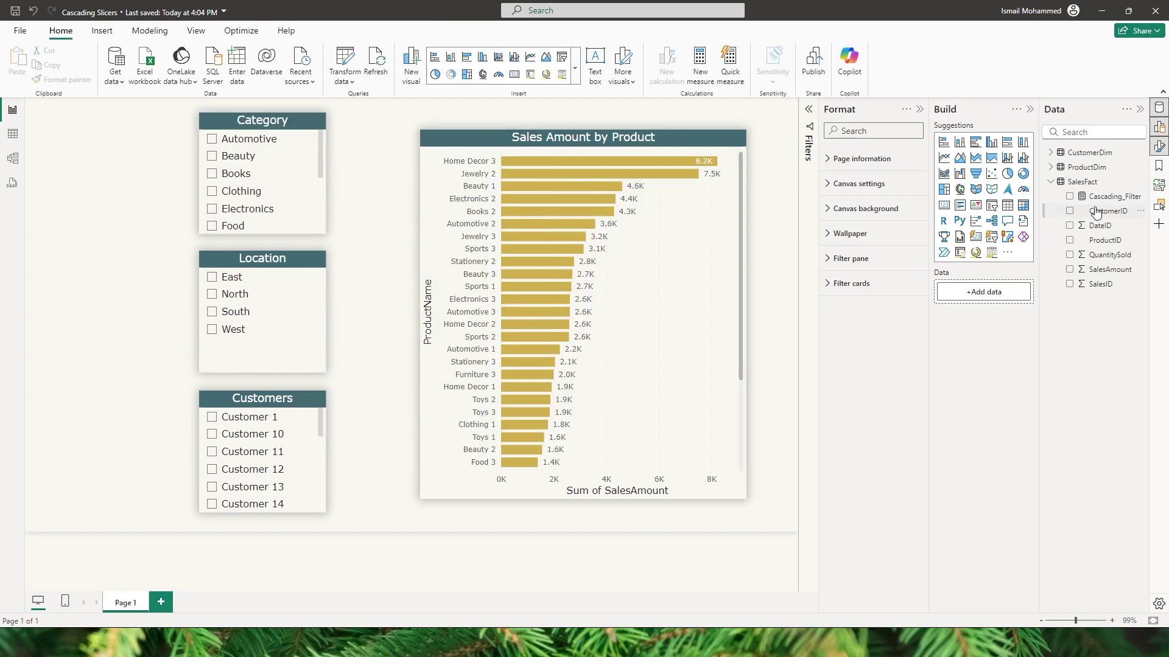
drag(1121, 203, 121, 286)
drag(143, 334, 120, 339)
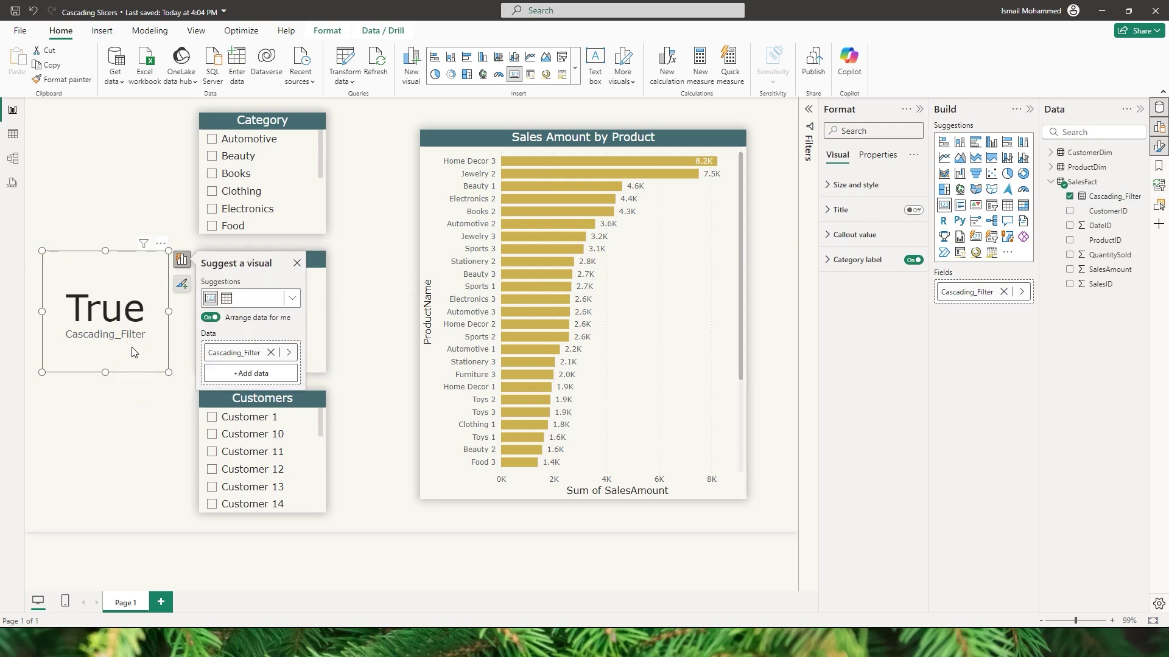
Filter to Books, East and Customer 12, leaving only Books 2 at 887 charted.
click(256, 182)
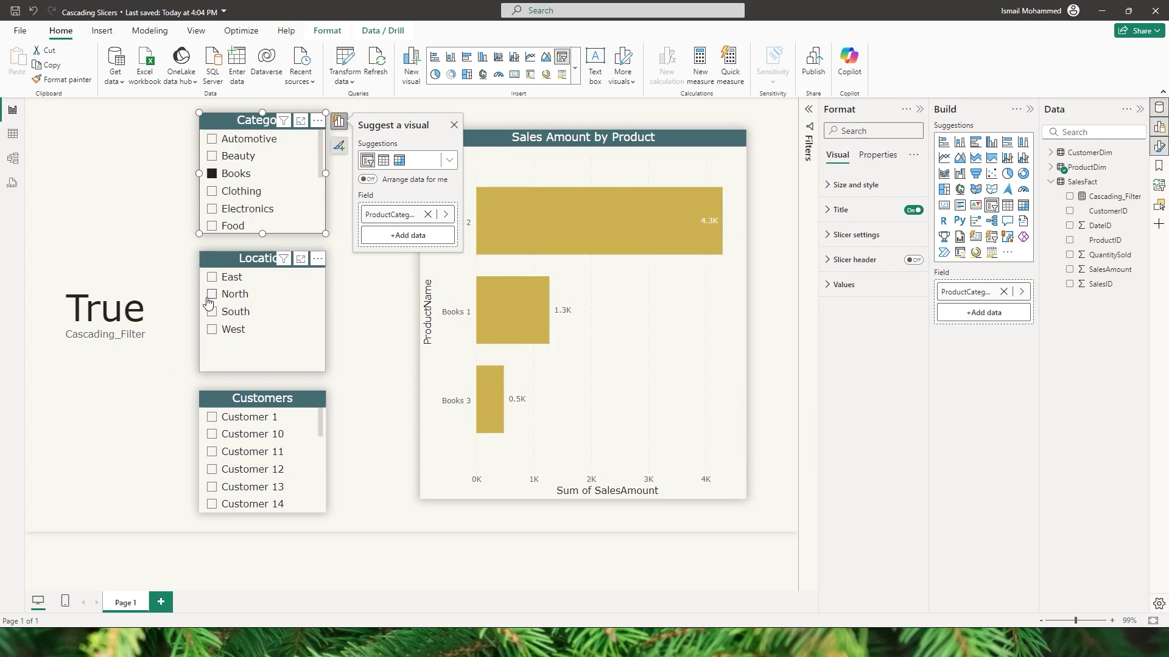
click(213, 278)
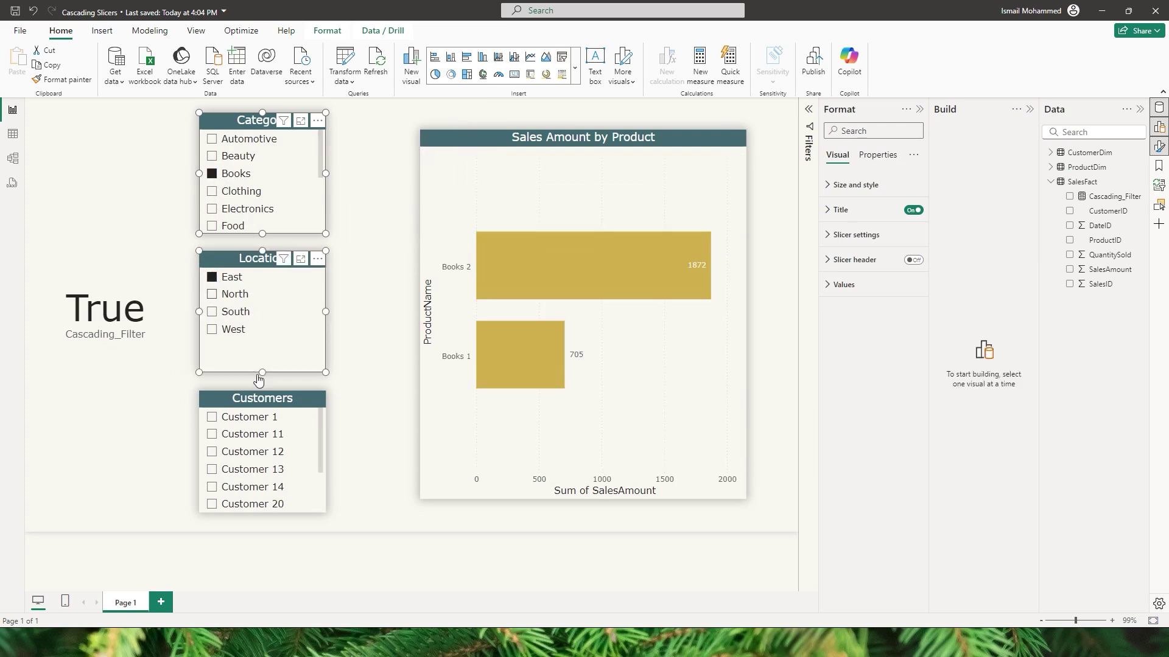
click(215, 420)
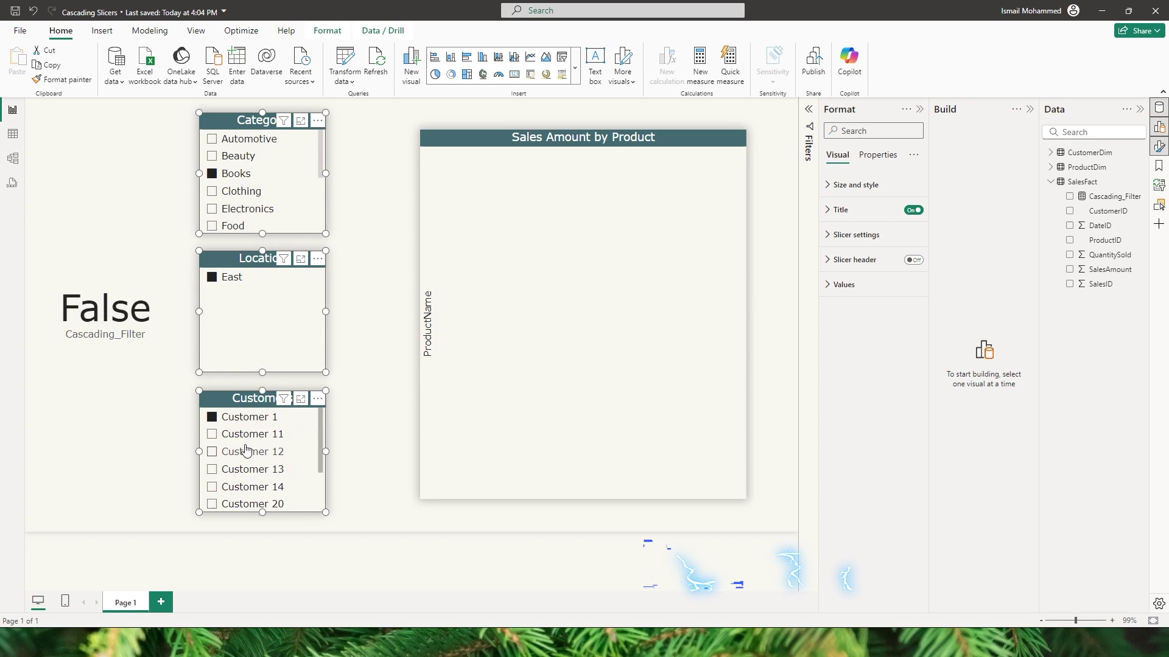
click(216, 436)
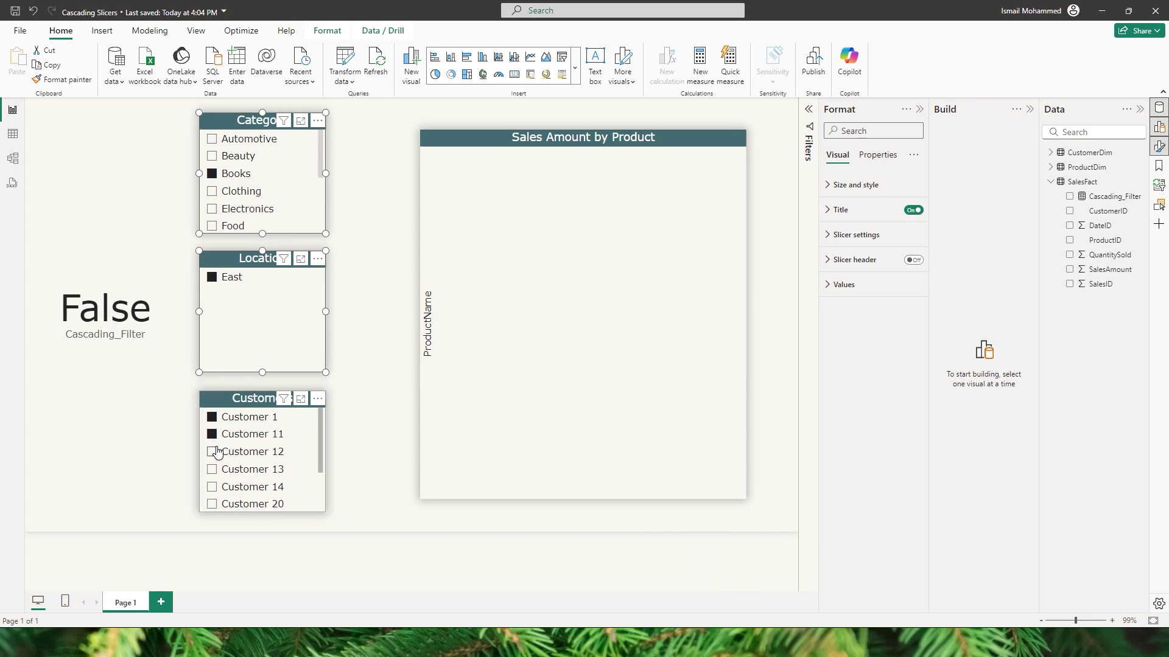
click(213, 452)
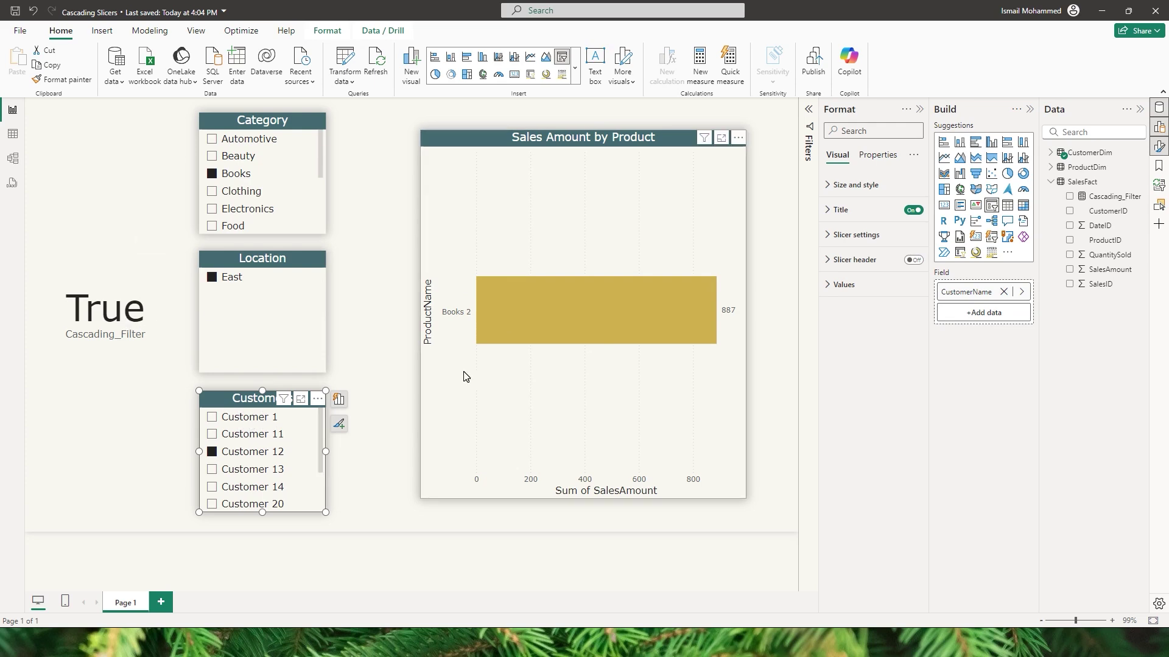
click(134, 339)
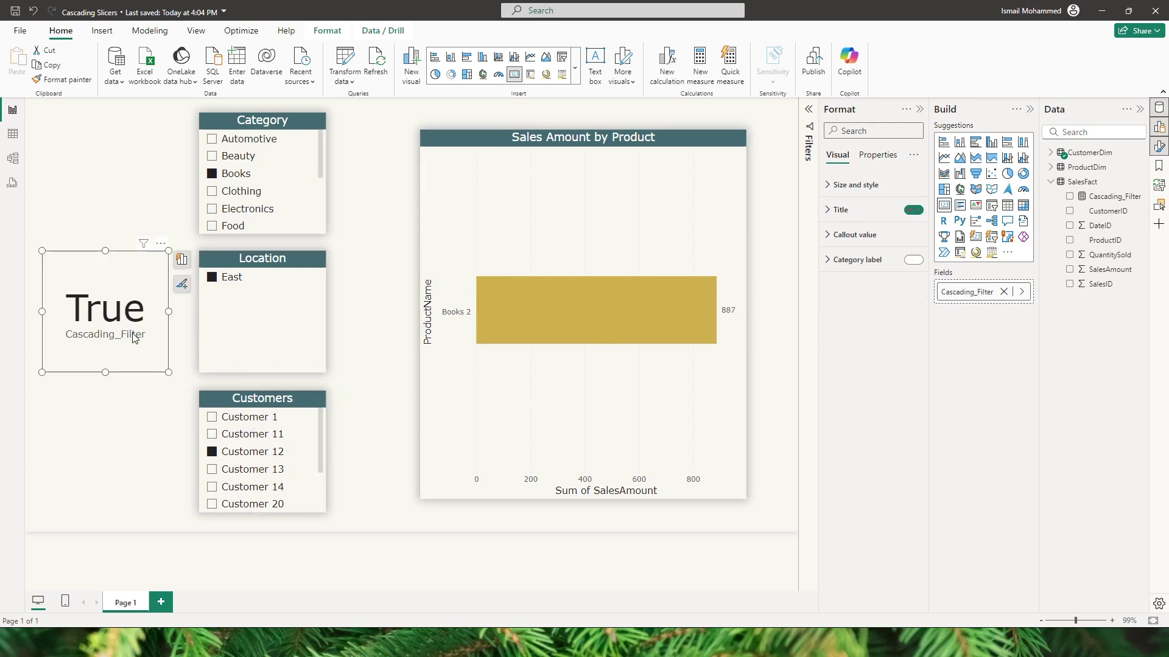
Change Cascading_Filter to INT(NOT(ISEMPTY(SalesFact))) and switch the customer filter to Customer 1.
click(1095, 196)
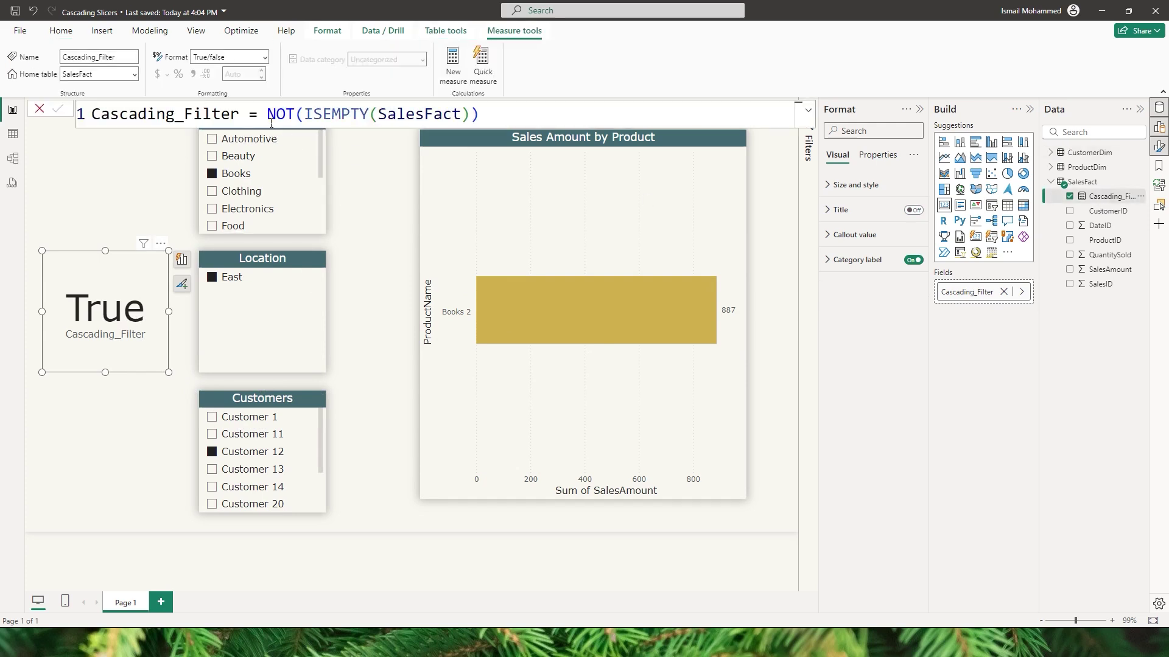
click(272, 122)
text(INT)
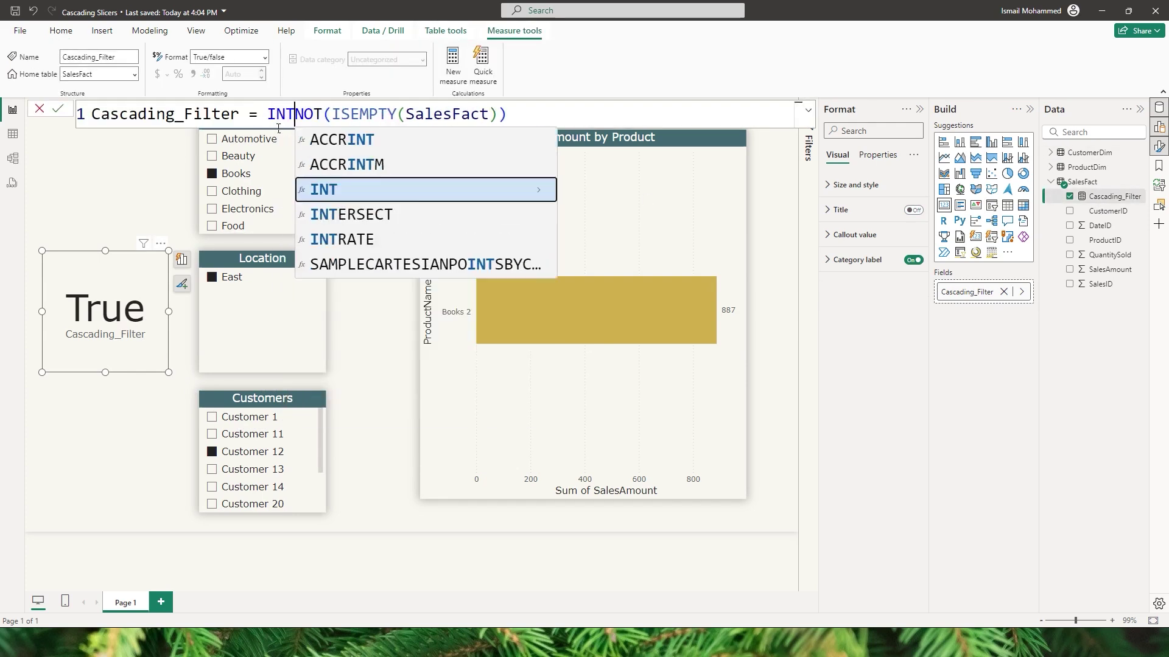
text(()
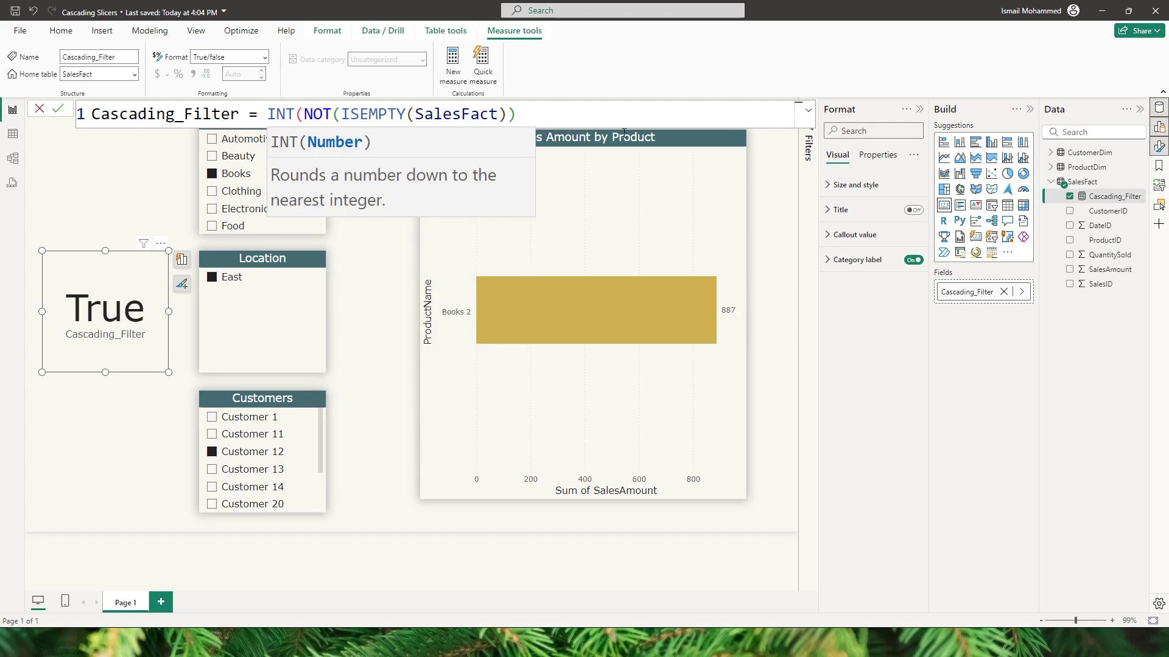
click(593, 120)
text())
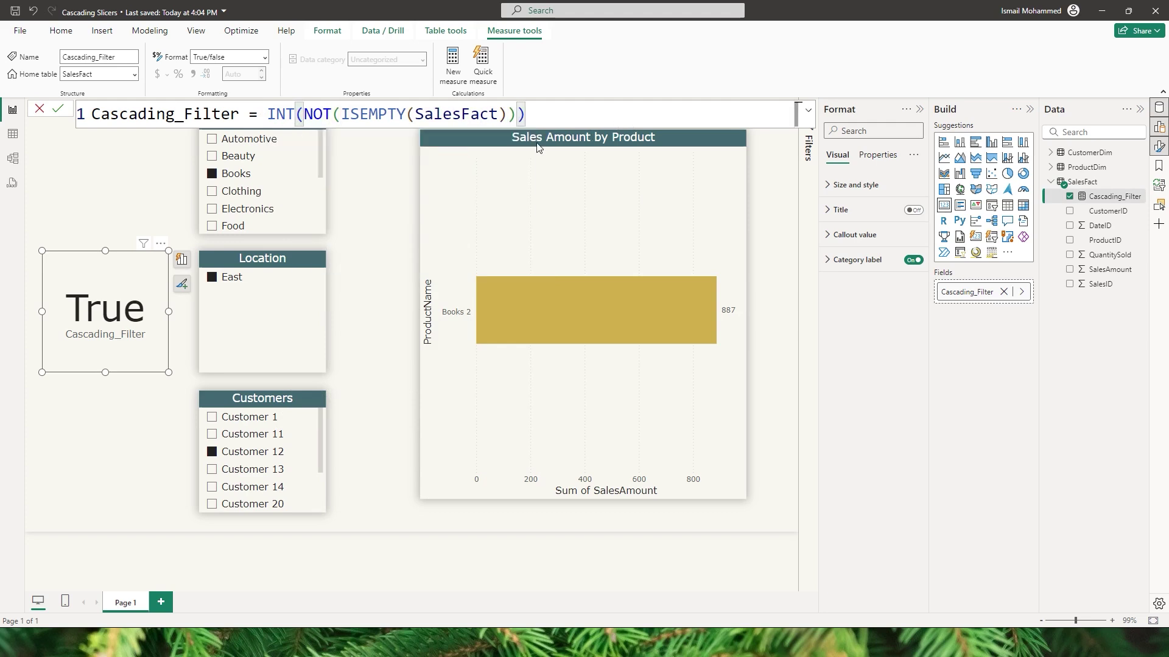
click(56, 110)
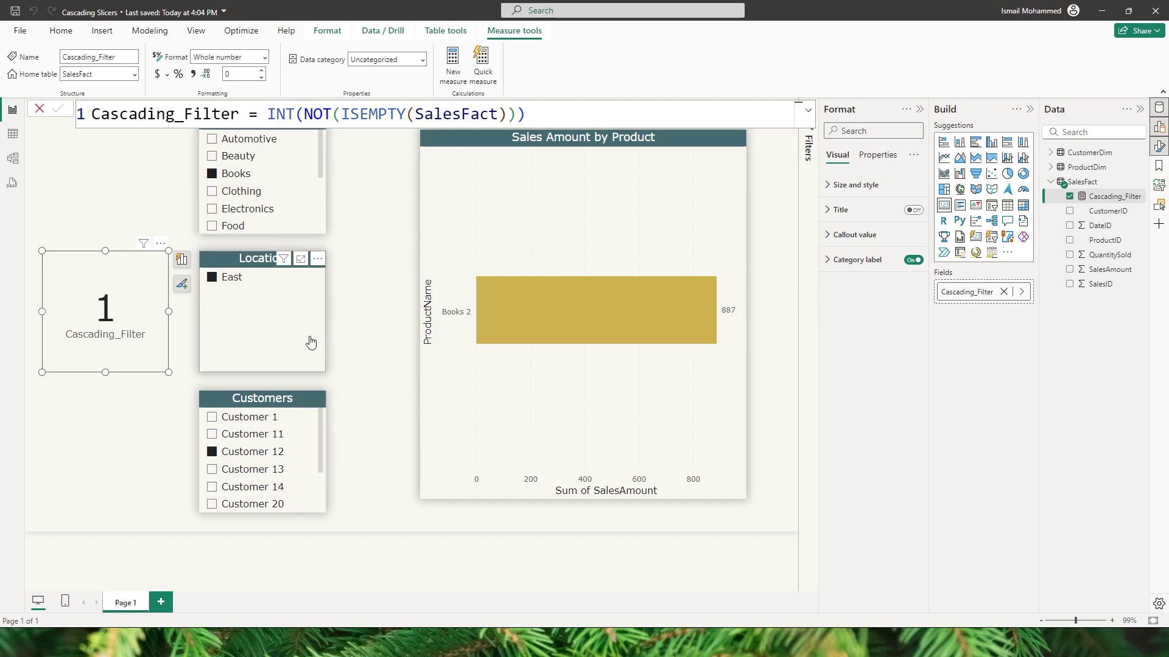
click(216, 420)
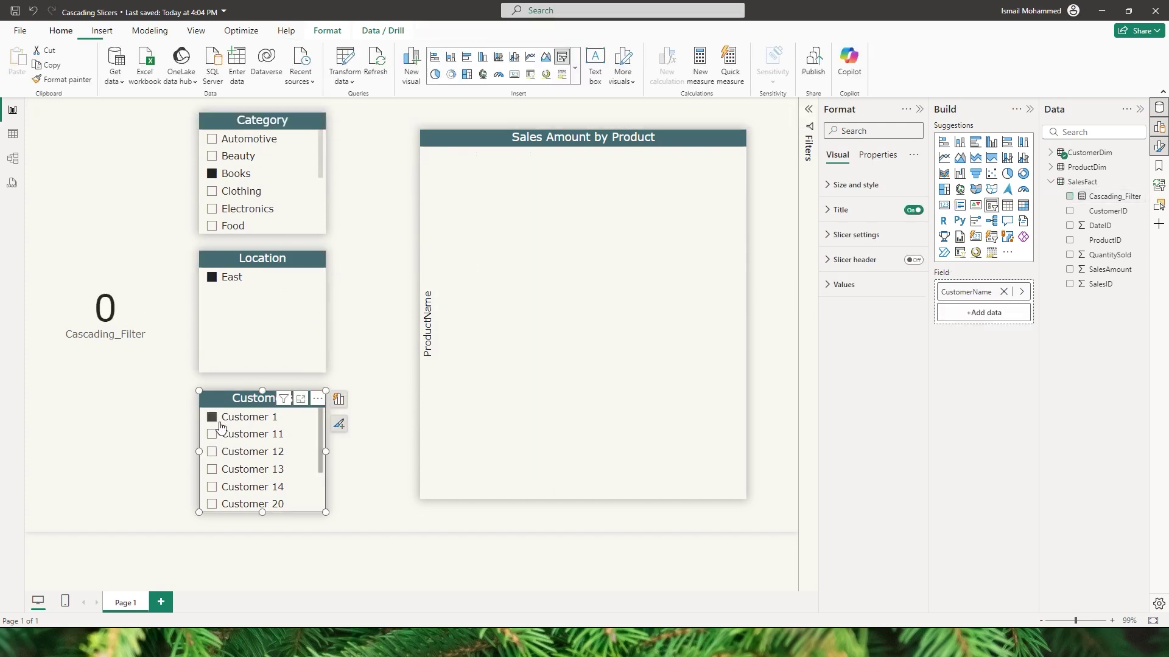
Add a Cascading_Filter is 1 visual-level filter to the Category slicer.
click(107, 314)
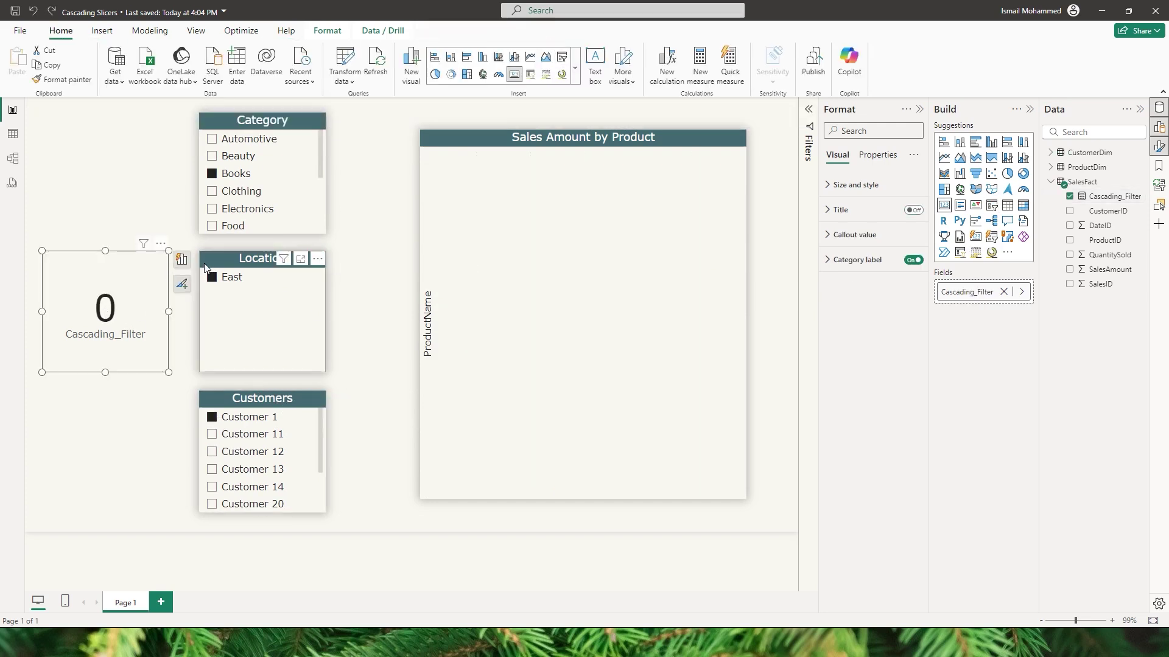
click(210, 241)
click(241, 124)
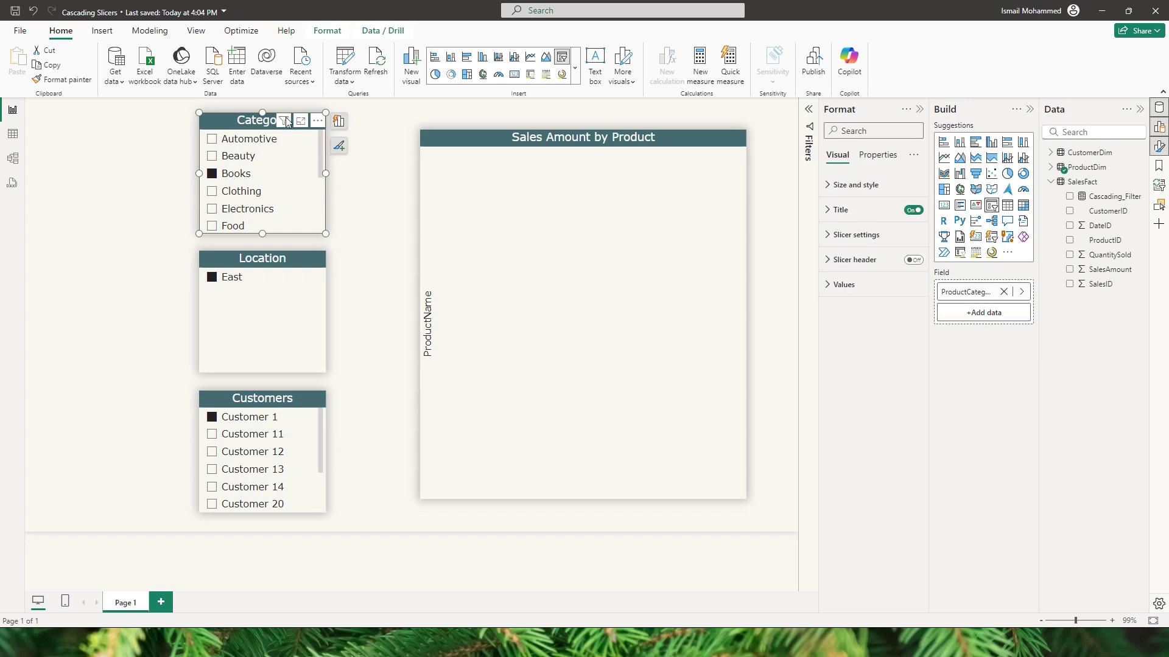
click(920, 110)
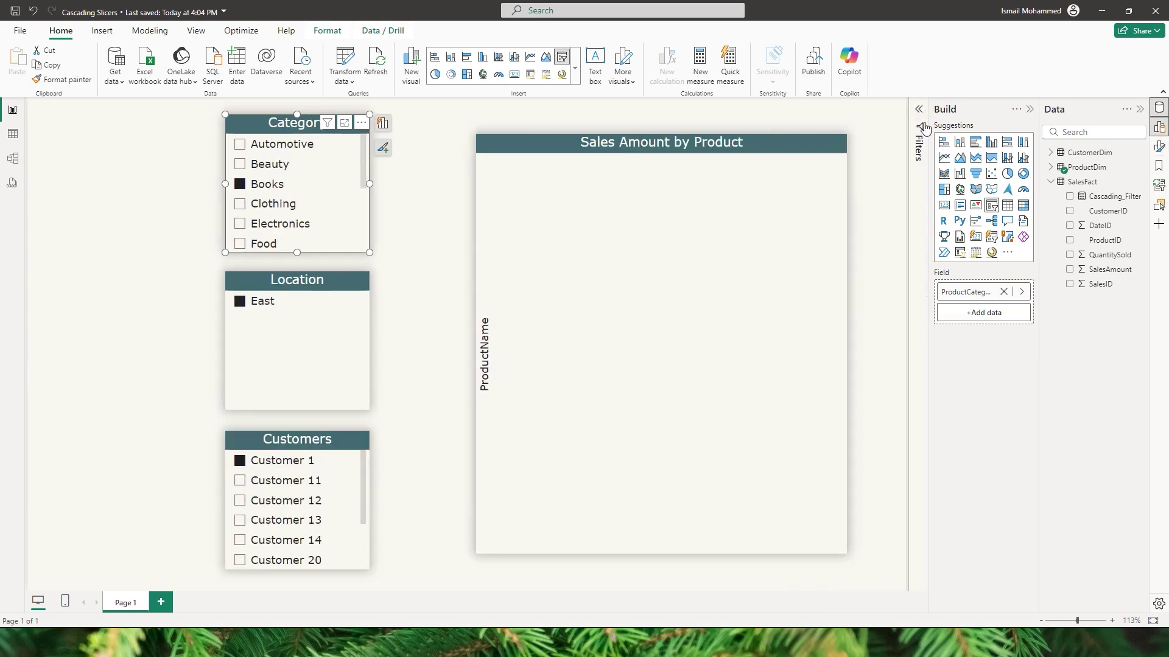
click(915, 109)
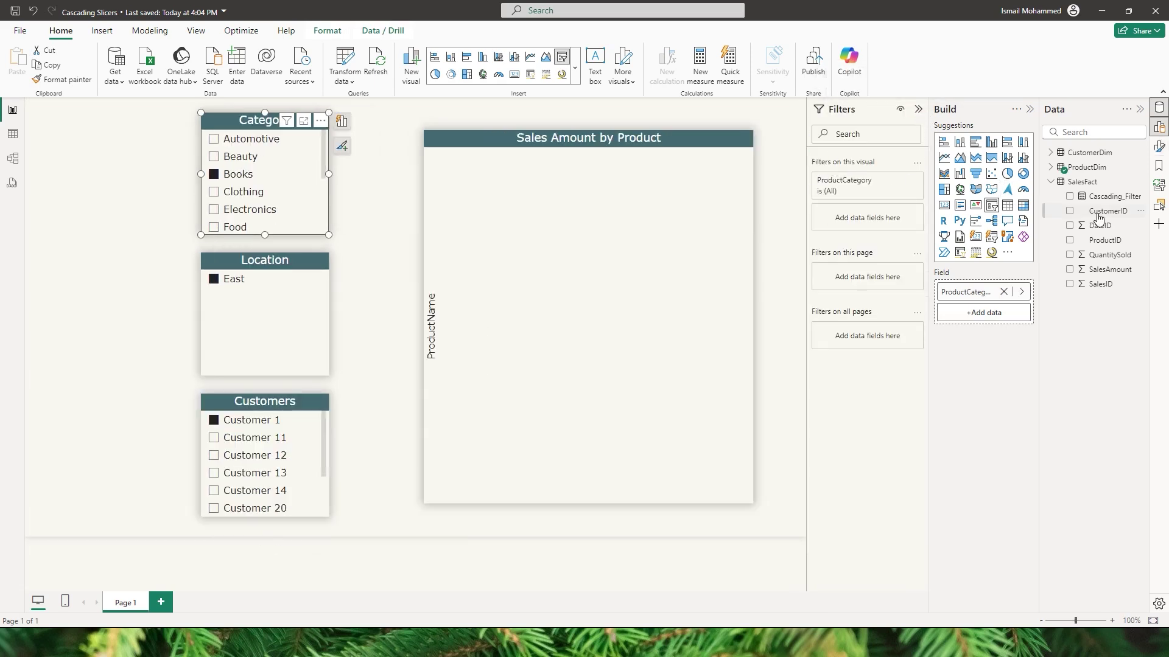
drag(1109, 197, 877, 226)
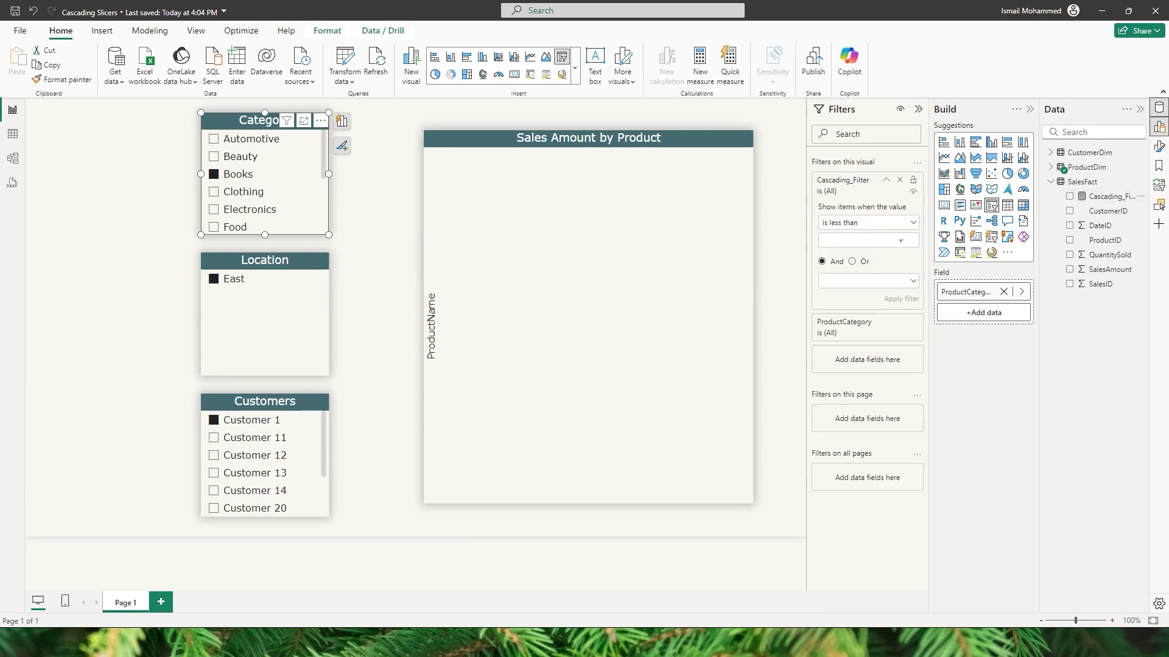
click(865, 223)
click(834, 300)
click(843, 242)
text(1)
click(901, 300)
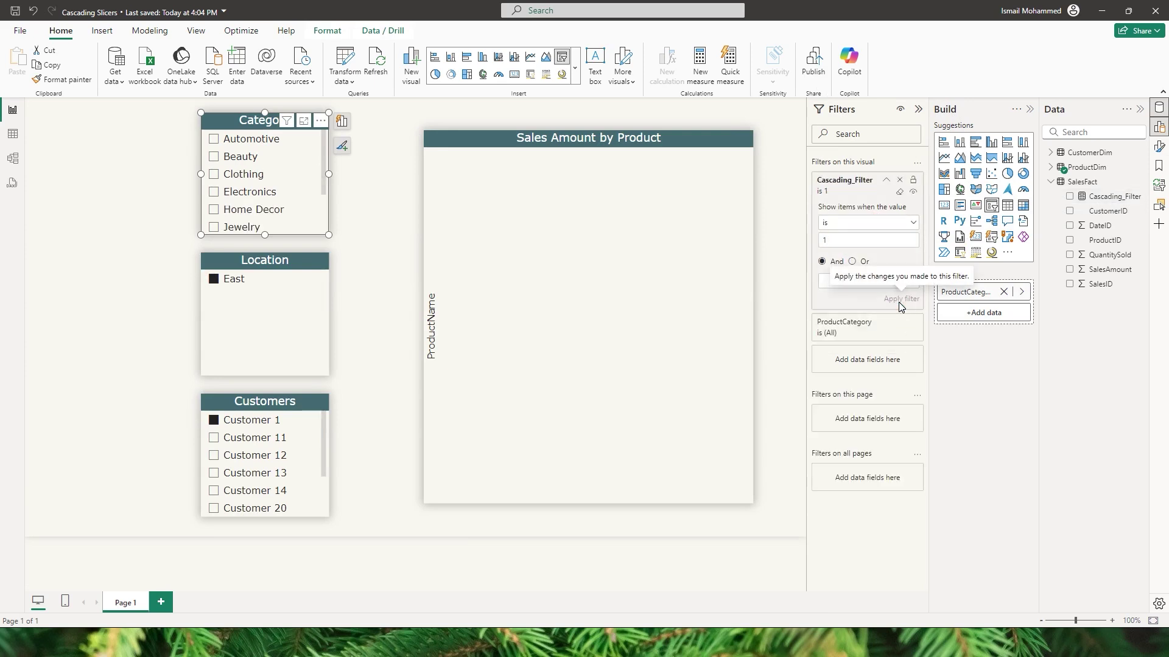
Give the Location slicer the same Cascading_Filter is 1 visual filter.
click(308, 304)
drag(1114, 196, 877, 226)
click(918, 233)
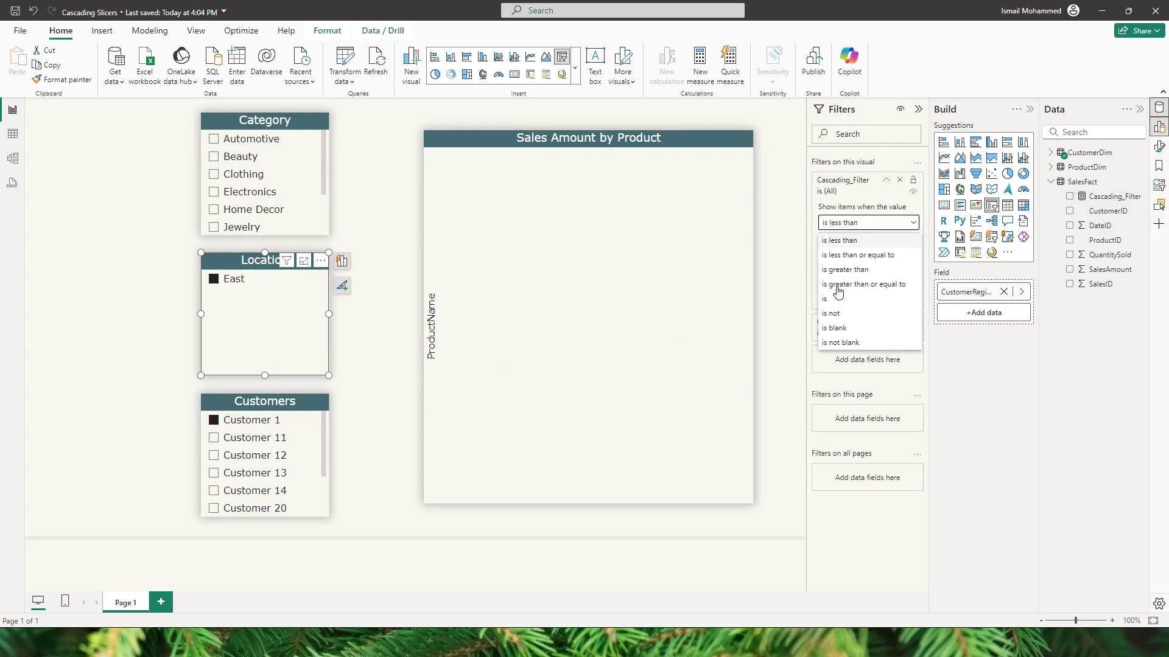
click(830, 295)
click(838, 240)
text(1)
click(904, 309)
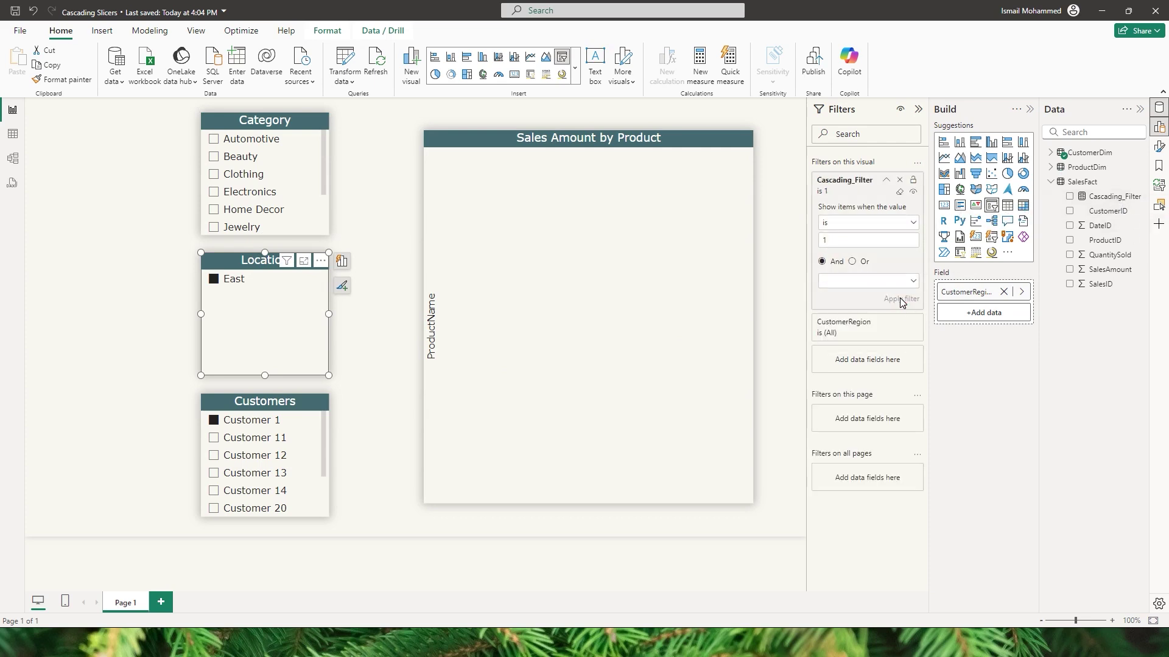
Give the Customers slicer a Cascading_Filter is 1 visual filter too.
click(267, 403)
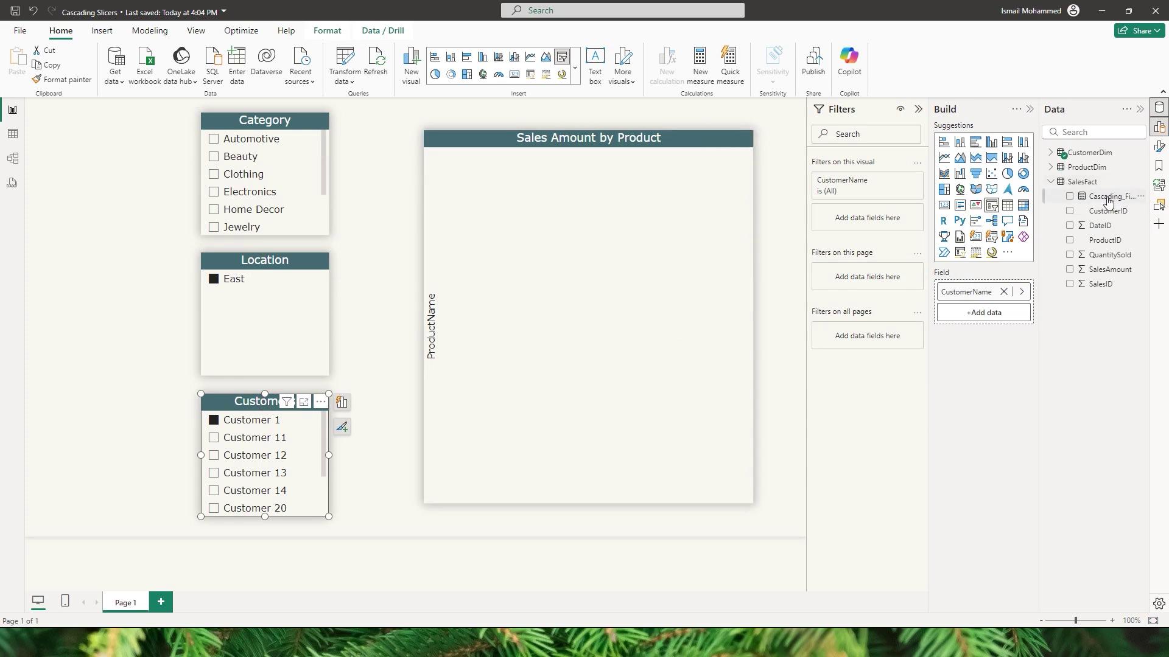
drag(1111, 197, 871, 240)
click(911, 225)
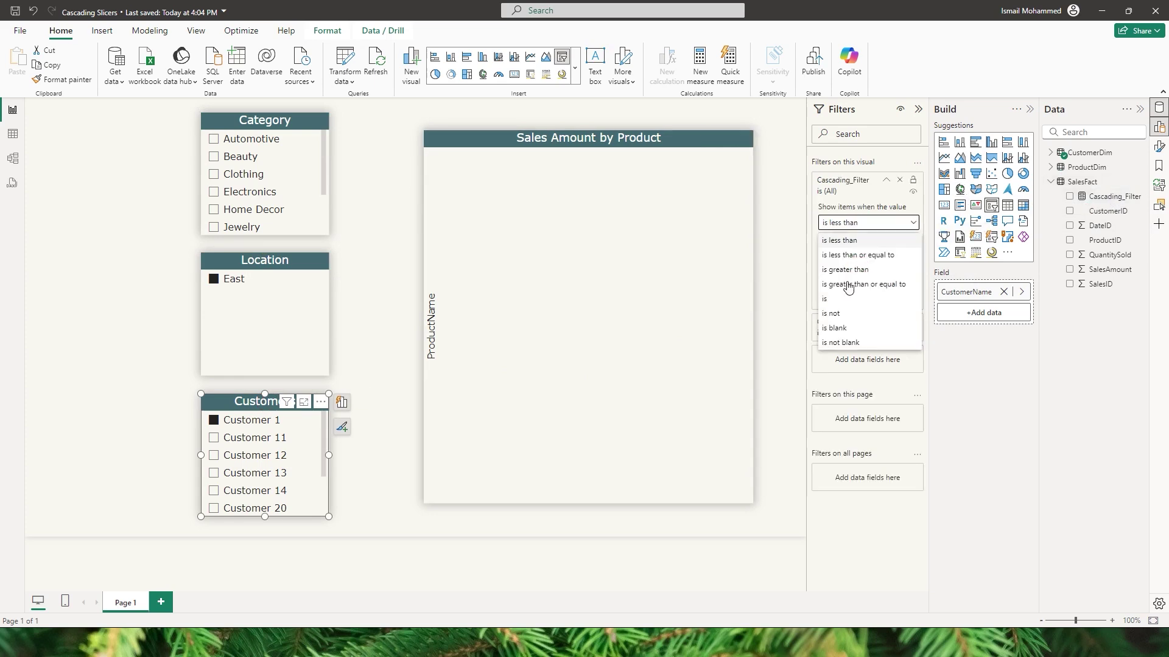
click(836, 296)
click(838, 241)
text(1)
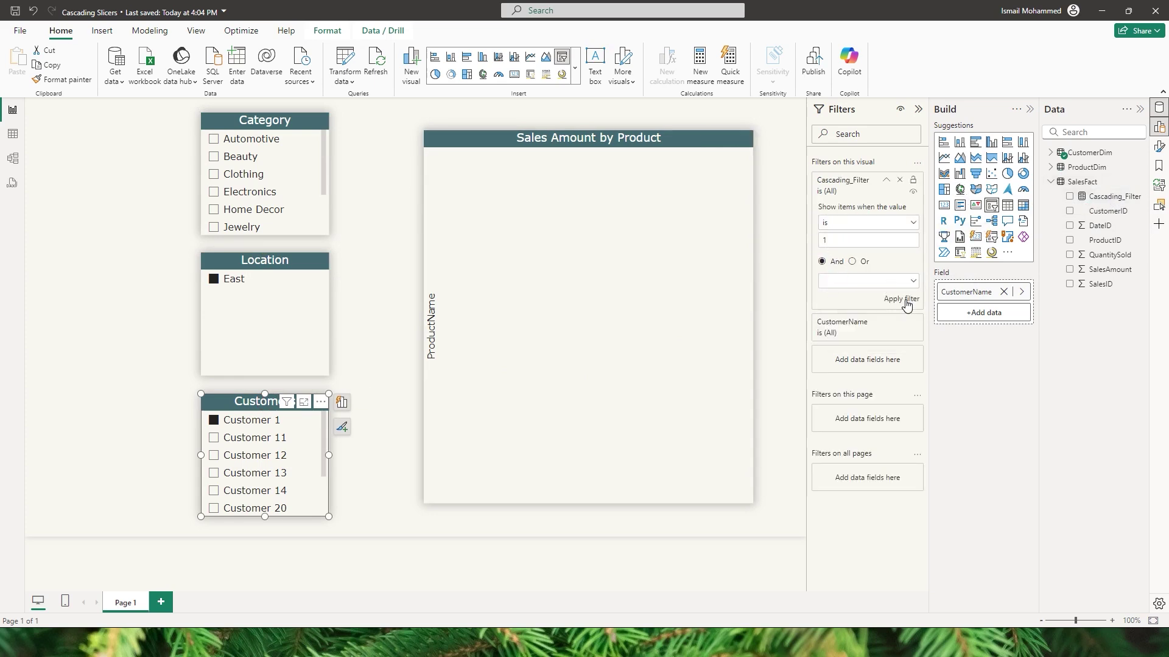
click(902, 299)
click(259, 121)
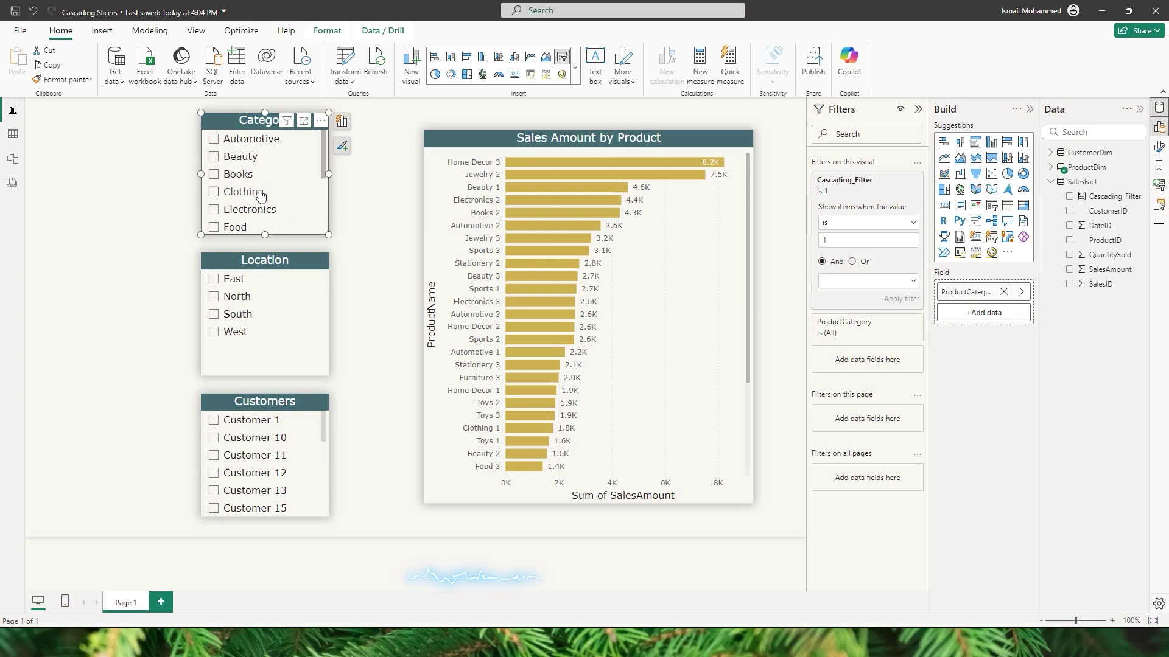
Pick Books, then Clothing, narrowing Location to East/West and Customers to 1, 2, 6.
click(215, 174)
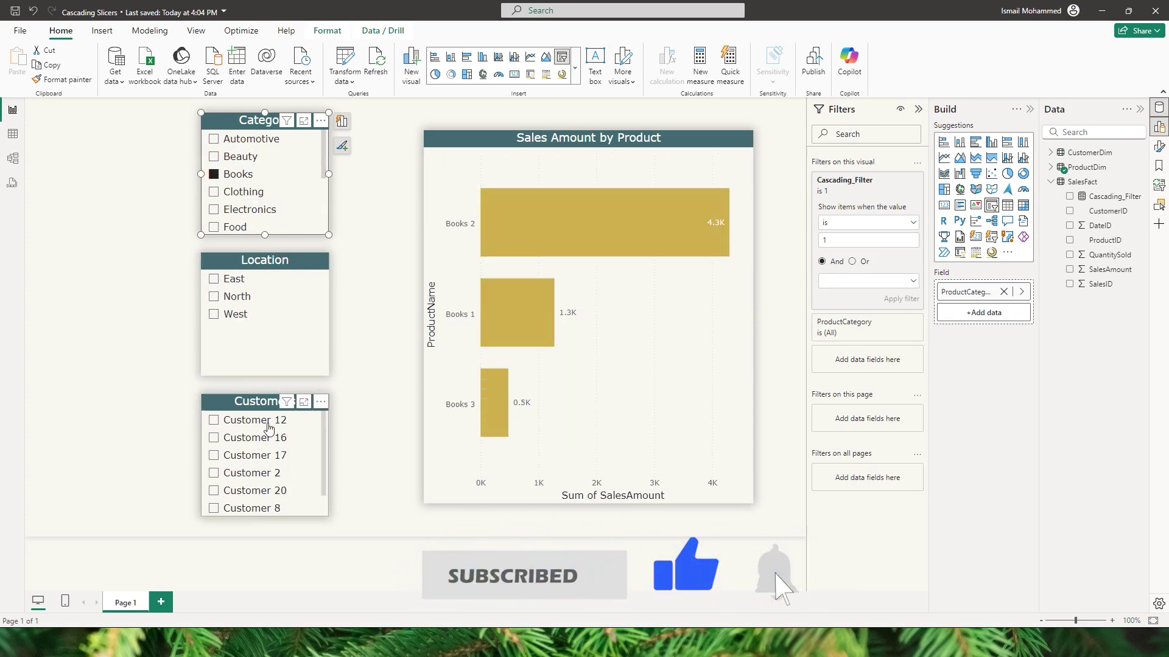
click(214, 192)
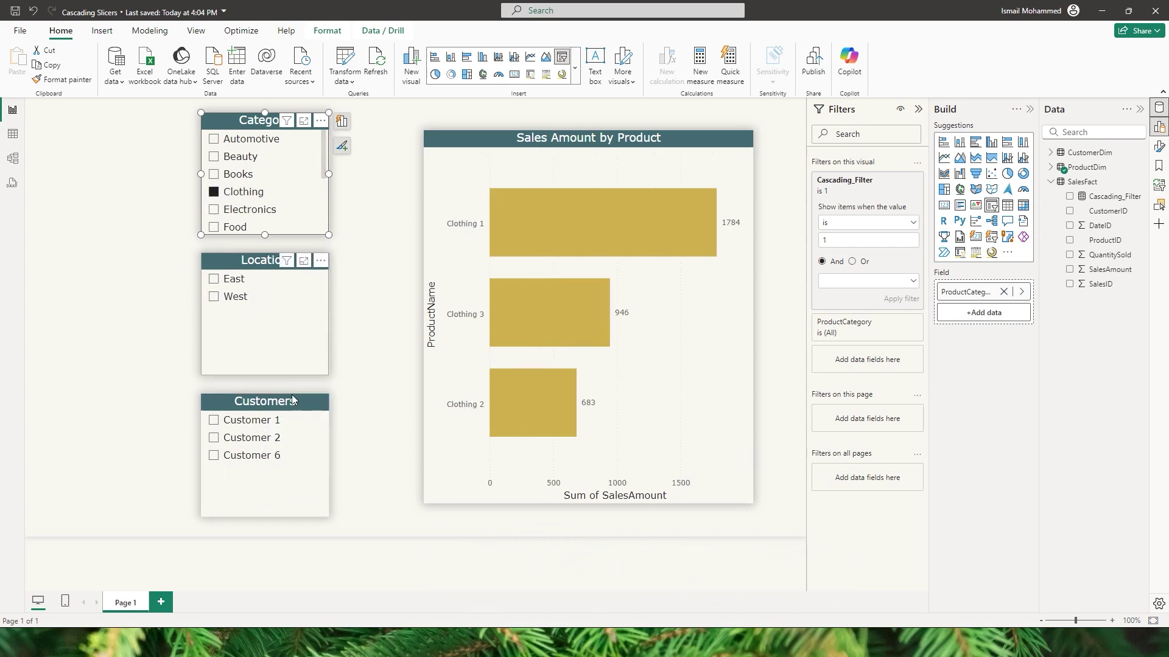
click(15, 162)
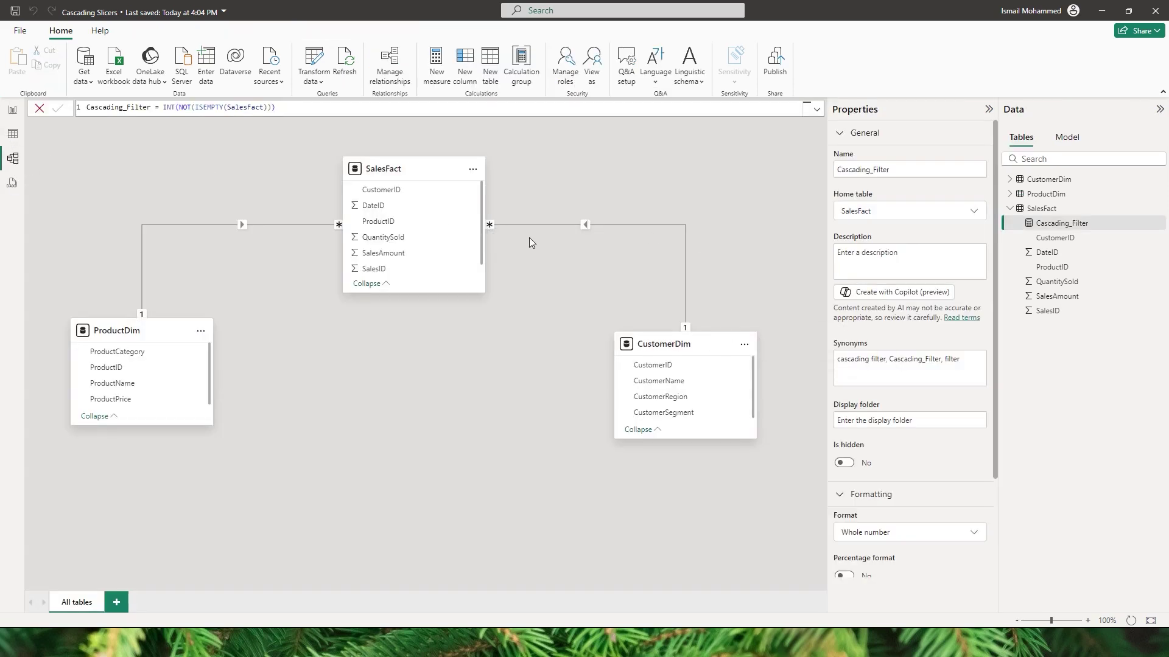
click(12, 111)
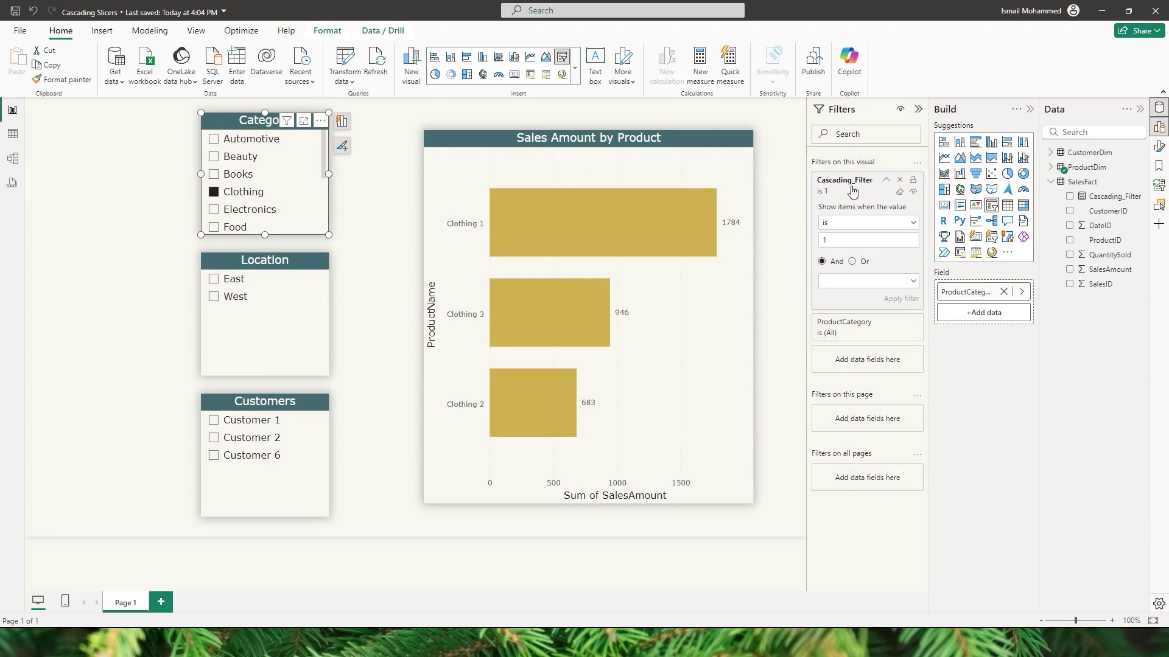
Collapse the Category slicer's Cascading_Filter card in the Filters pane.
click(886, 180)
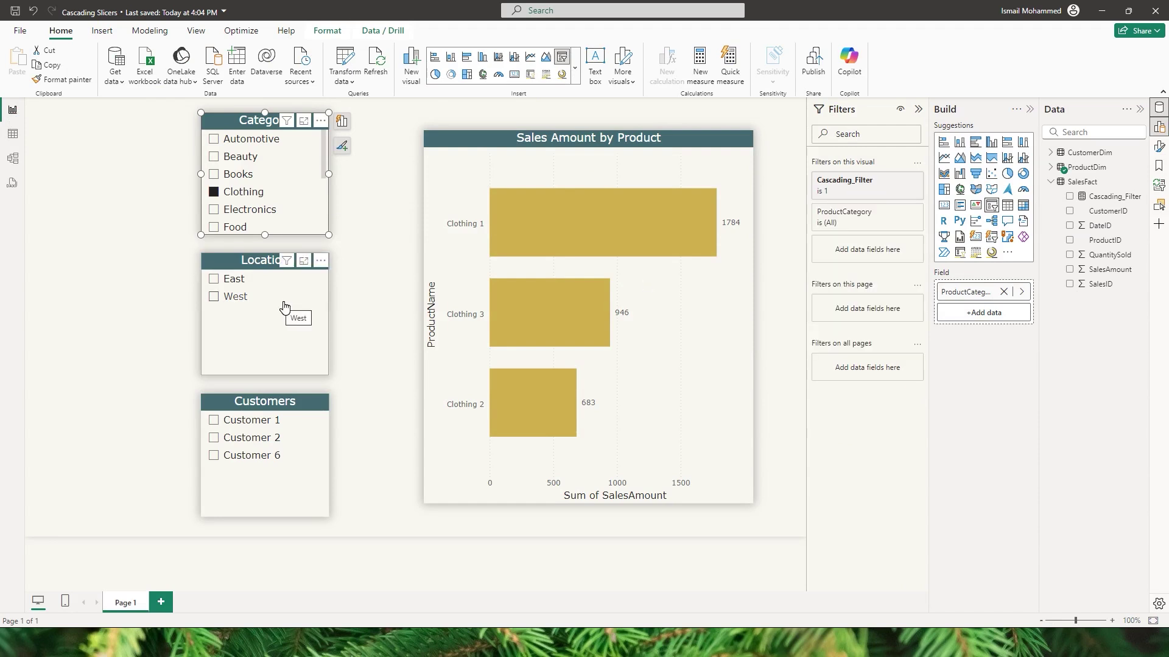